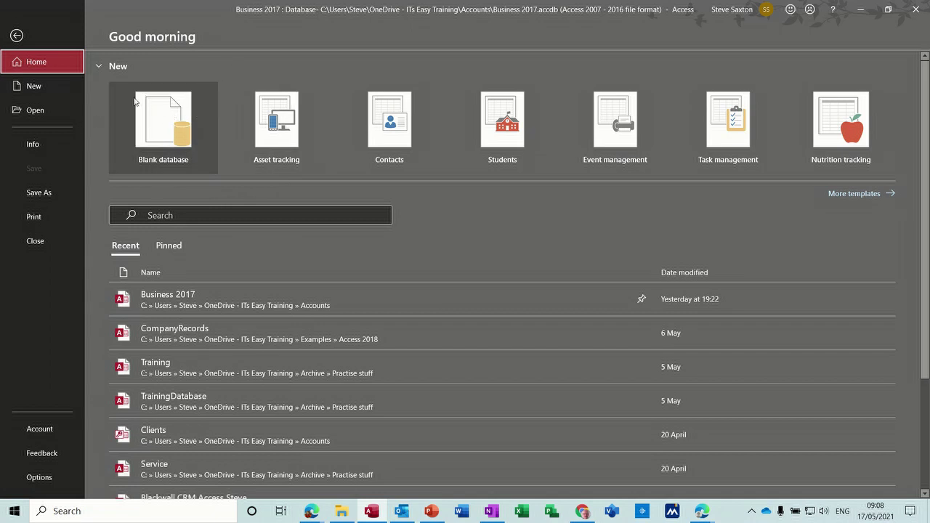
Create a blank database named BookShop and close its default Table1 unsaved
click(159, 118)
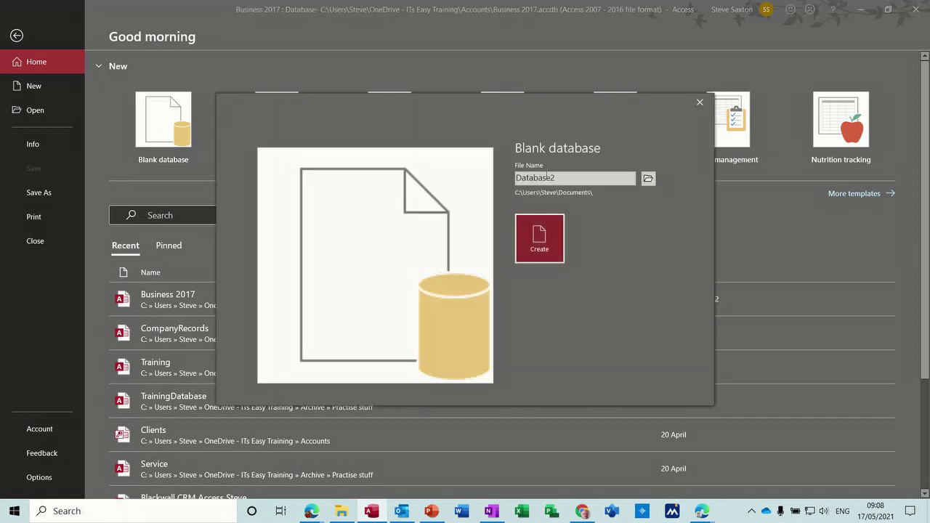
double_click(556, 177)
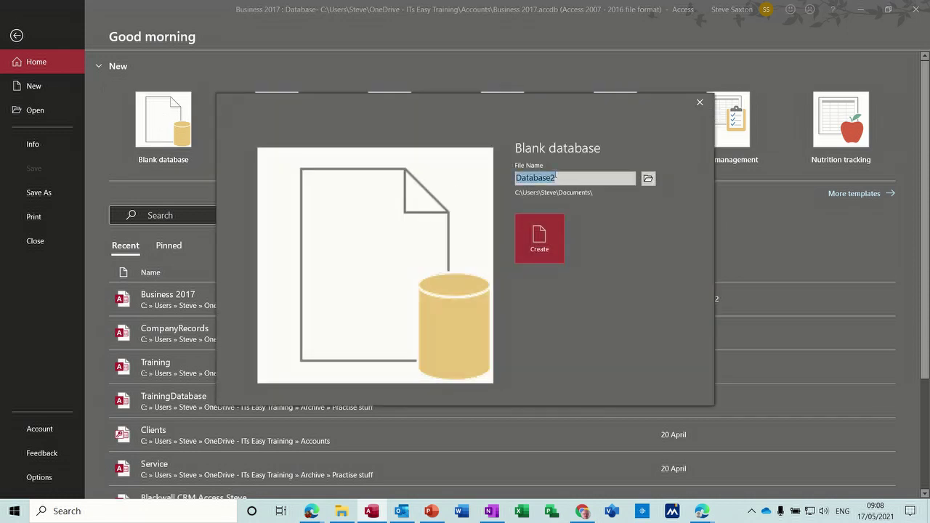
text(BookShop)
click(539, 245)
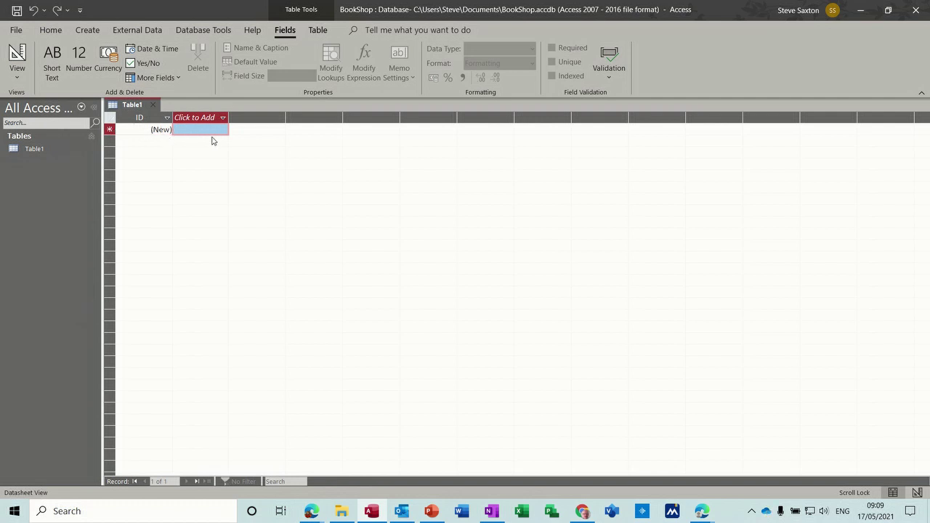
click(154, 108)
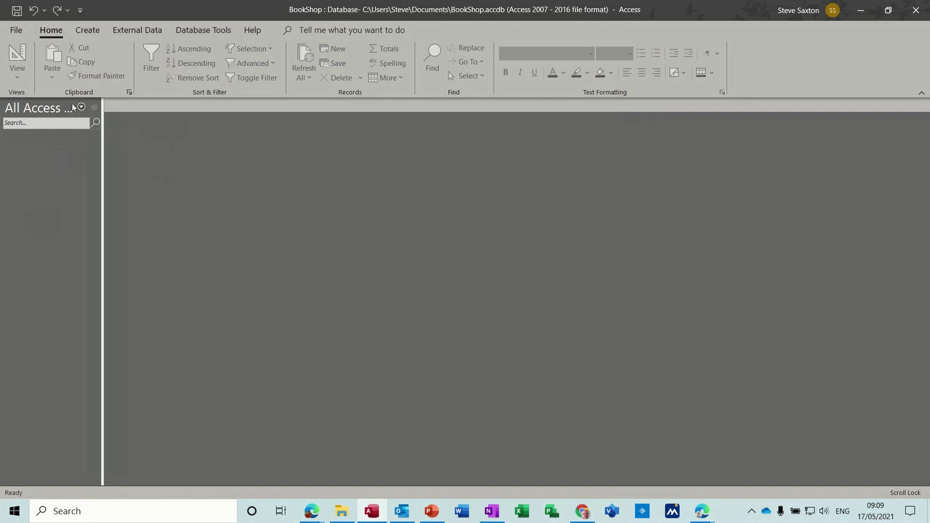
Create a new table, cancel its save prompt on switching to Design view, and close it unsaved
click(88, 32)
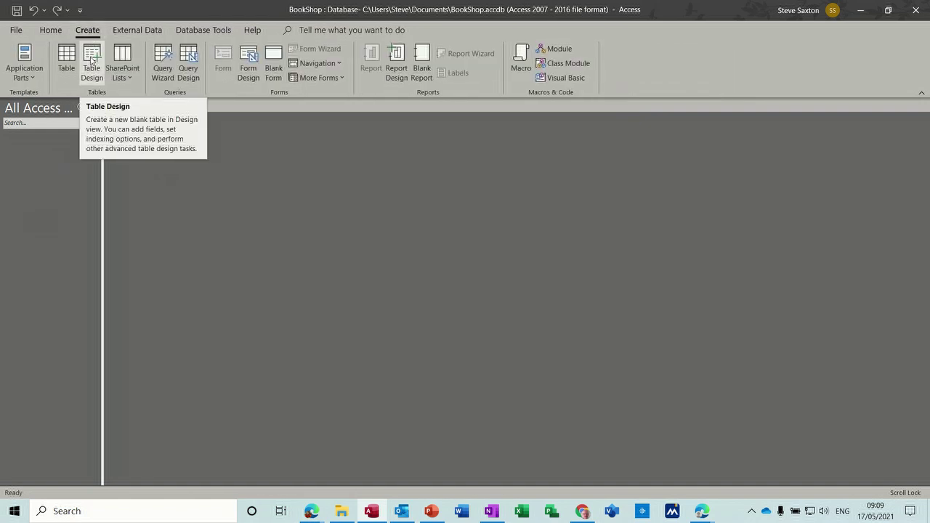
click(64, 58)
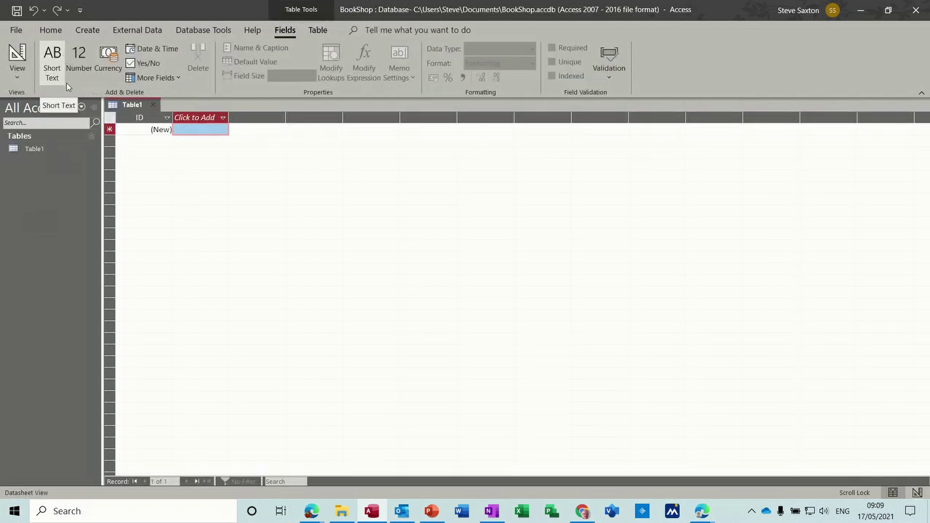
right_click(48, 152)
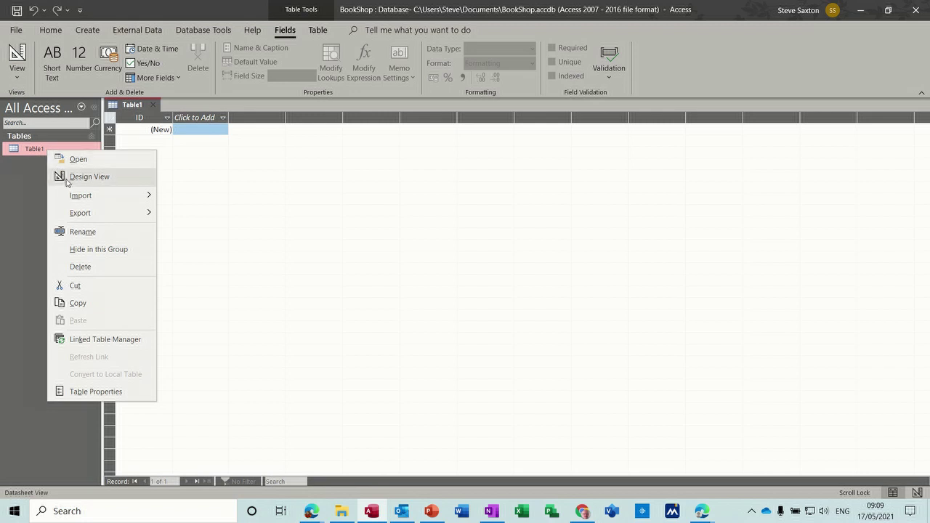
click(16, 55)
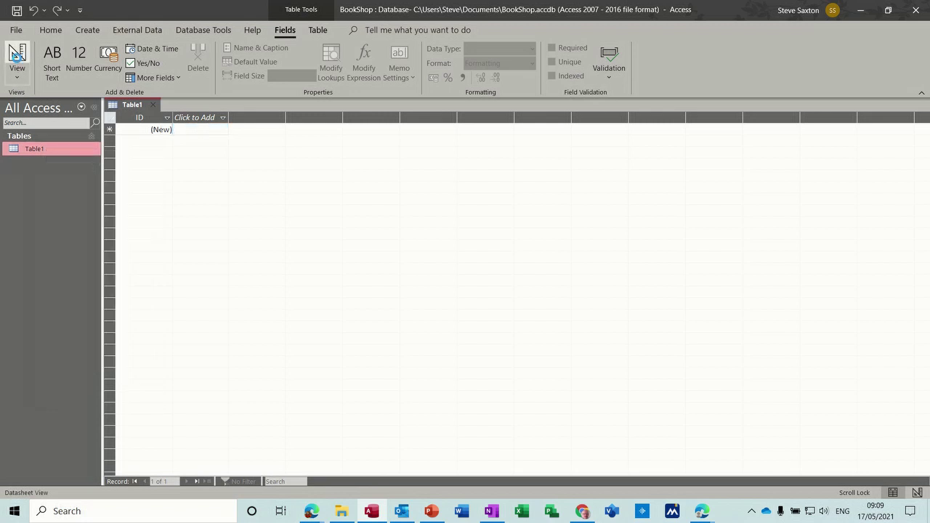
click(16, 56)
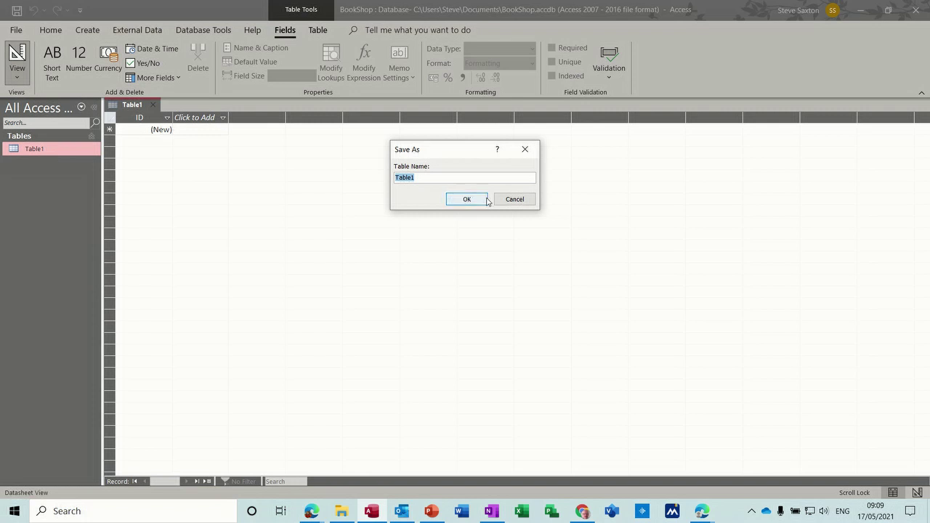
click(514, 200)
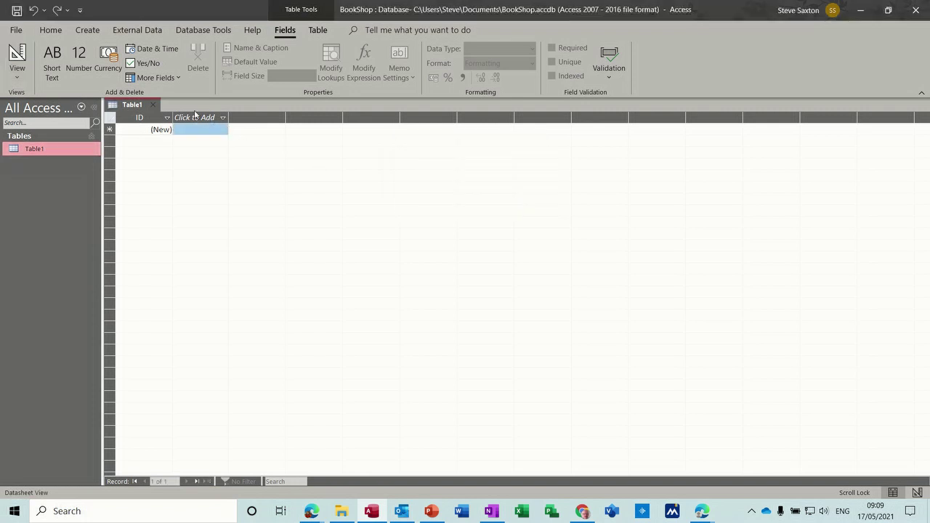
click(155, 105)
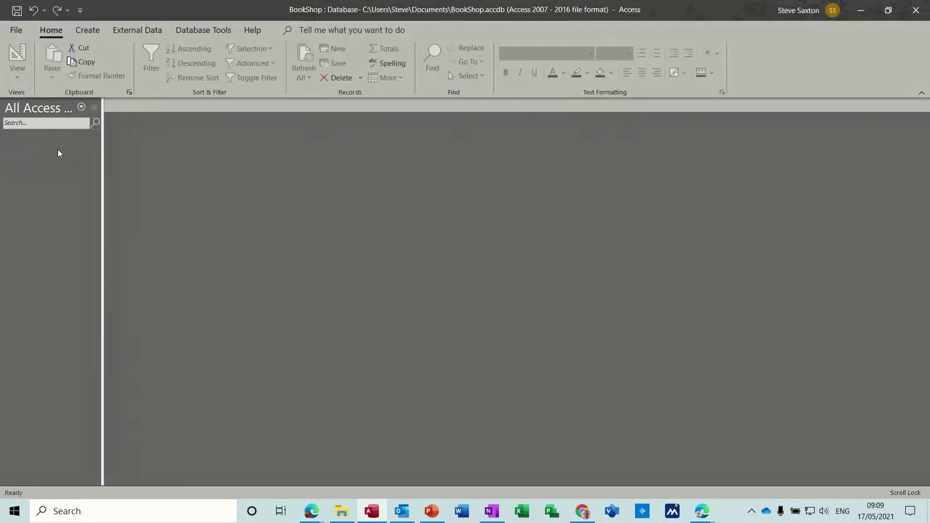
click(86, 33)
Start a new table in Design view with a first field BookId of type Short Text
click(92, 60)
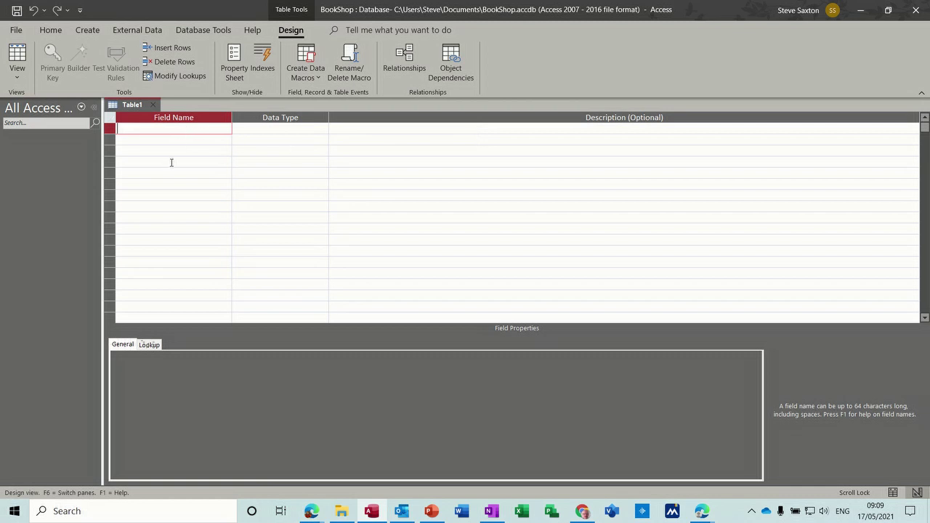
text(BookId)
click(251, 130)
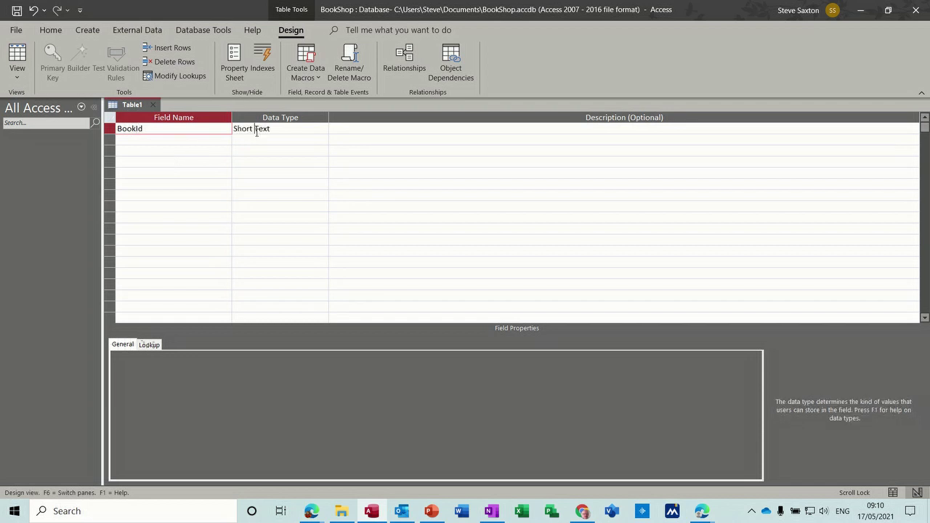
click(322, 129)
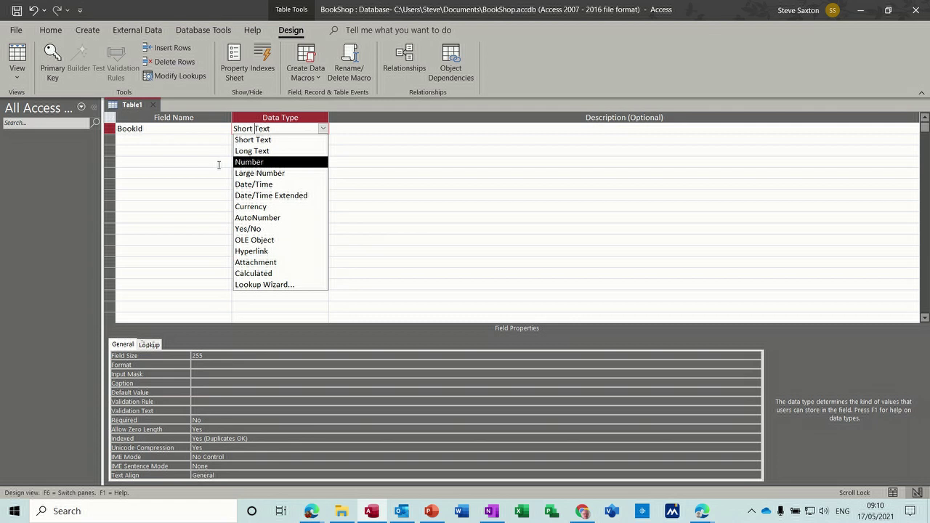
click(198, 130)
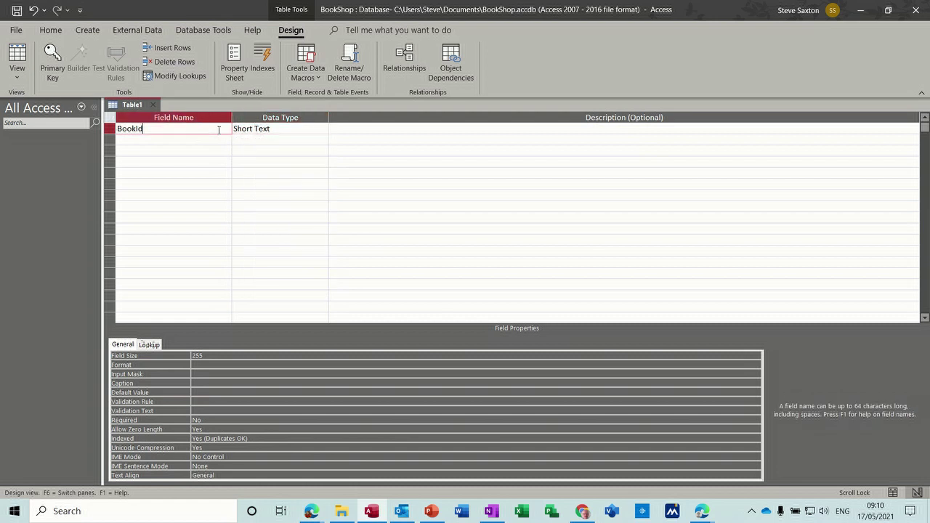
click(283, 129)
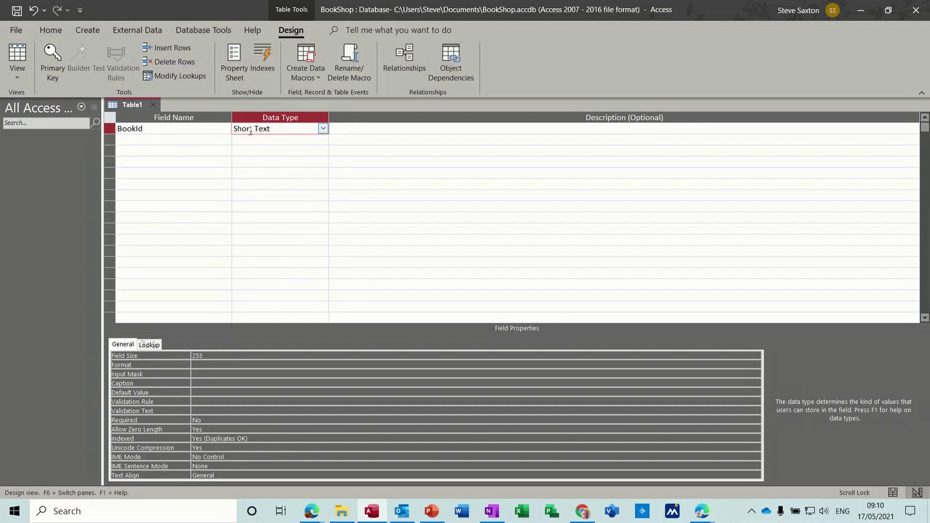
Give BookId the description 'Unique Identifyer'
click(343, 130)
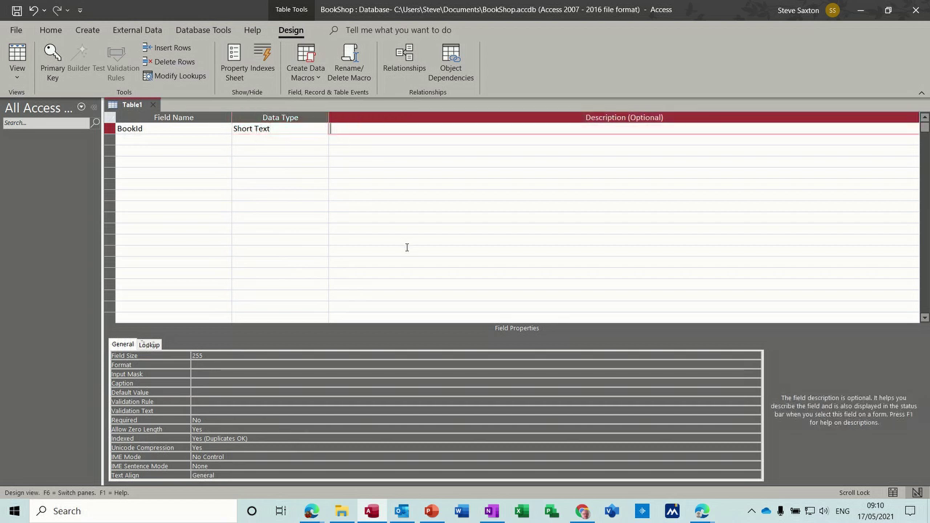
text(Unique Identifyer)
key(Return)
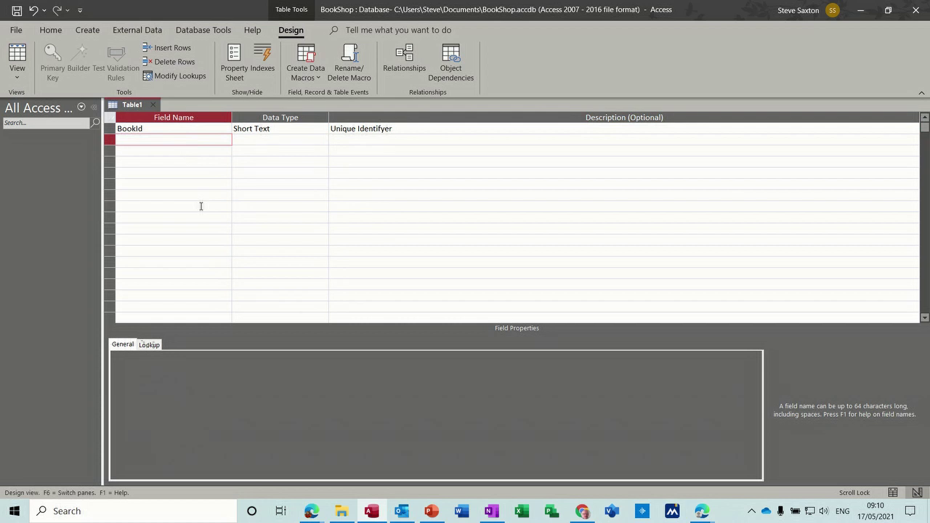
Add five field rows below BookId: title, Author, Cost, Qty and DatePublisher
text(Ttitle)
click(175, 152)
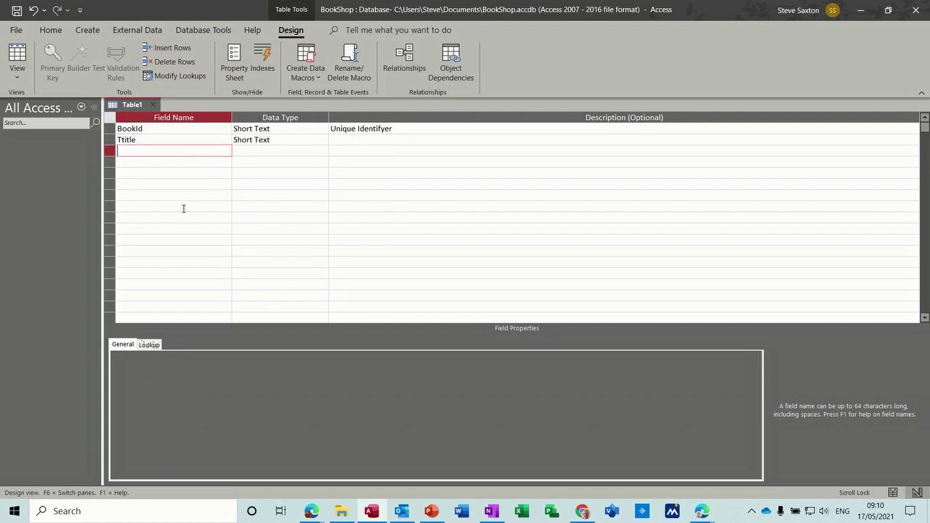
text(Author)
key(Down)
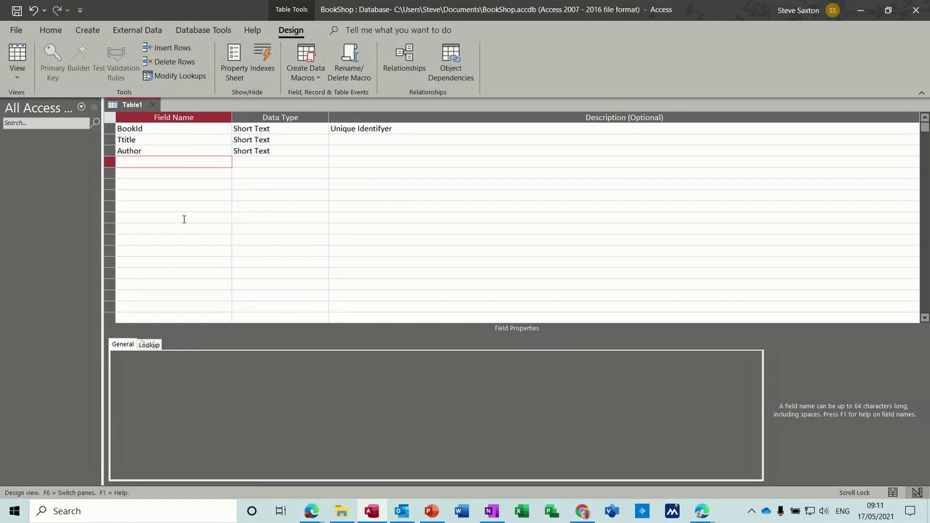
text(Cost)
key(Down)
text(Q)
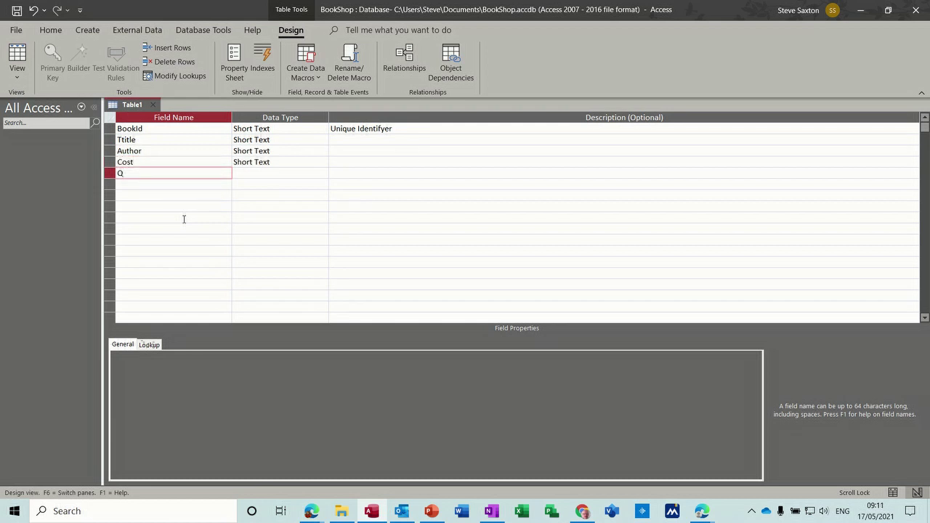
text(ty)
key(Down)
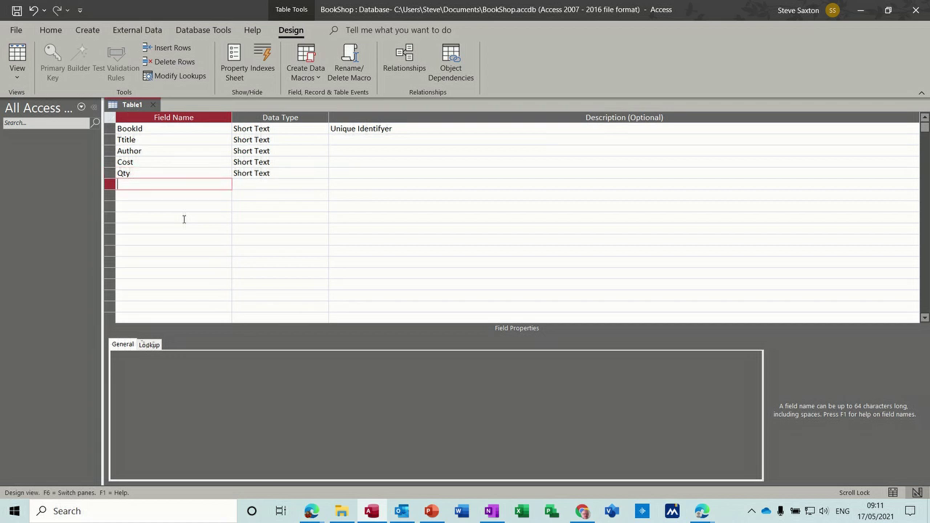
text(Date)
text(Publ)
text(sher)
key(Tab)
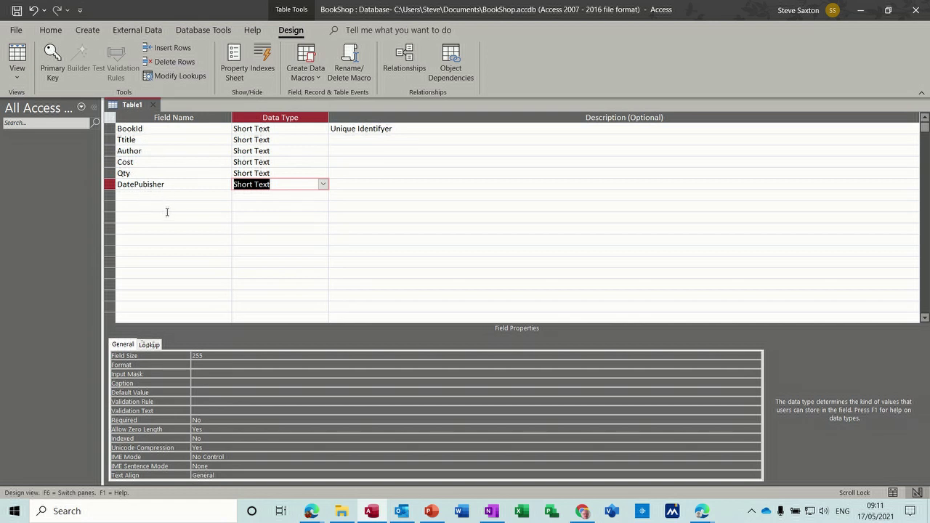
click(297, 129)
Correct the misspelled title field name to Title
click(324, 129)
click(121, 139)
text(i)
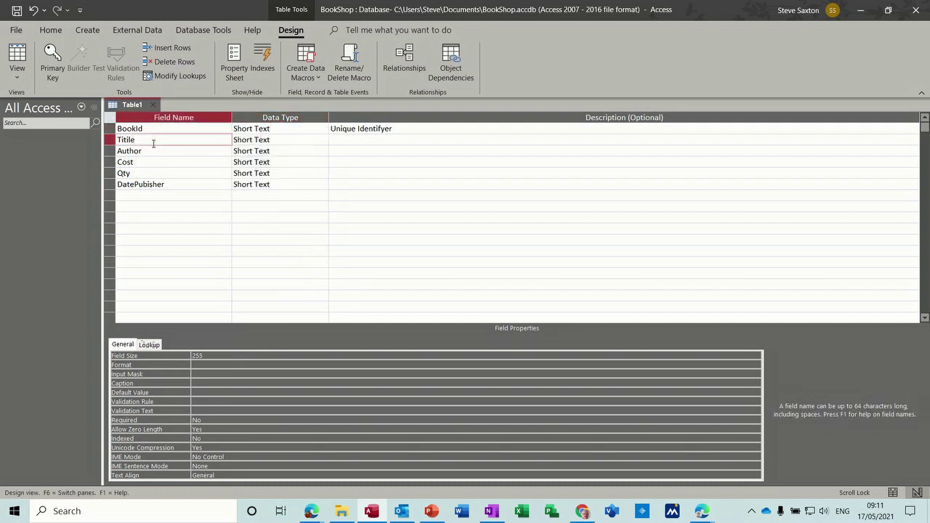
click(127, 140)
key(Delete)
Set data types: Cost to Currency, Qty to Number, DatePubisher to Date/Time
click(291, 150)
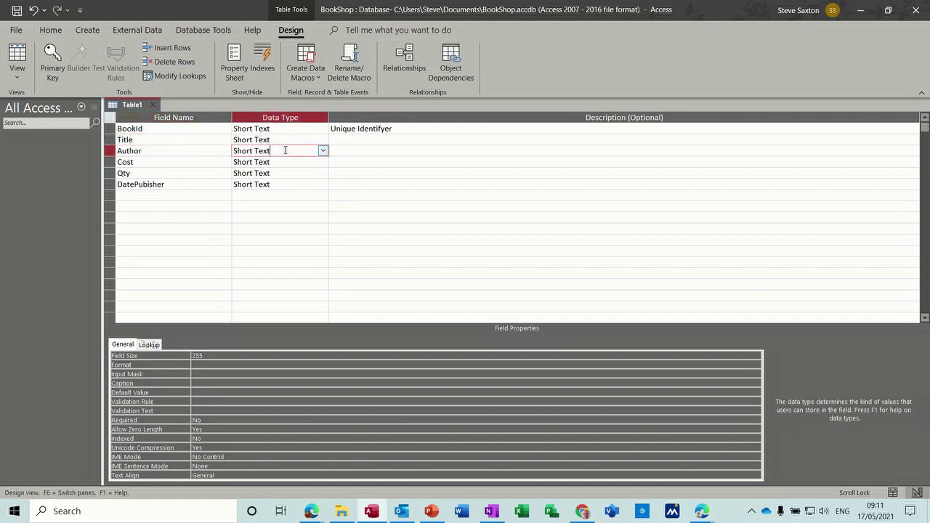
click(297, 162)
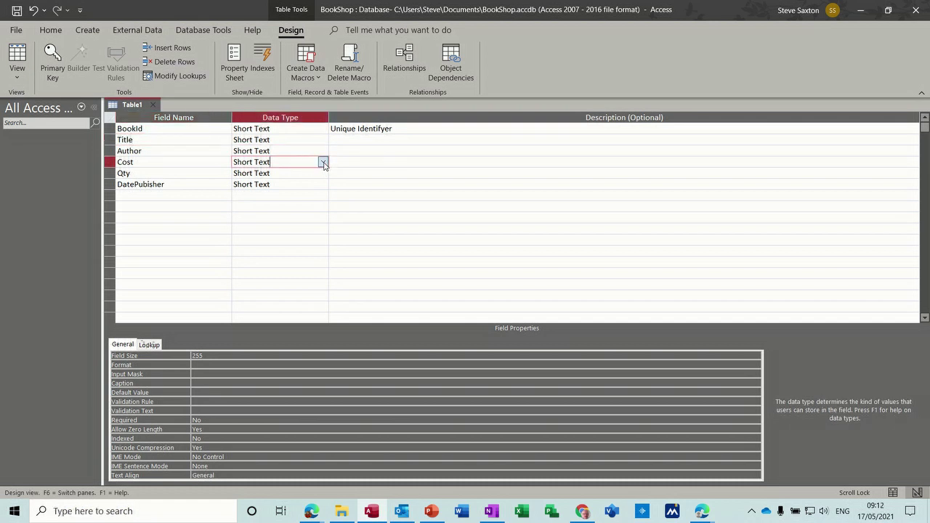
click(324, 163)
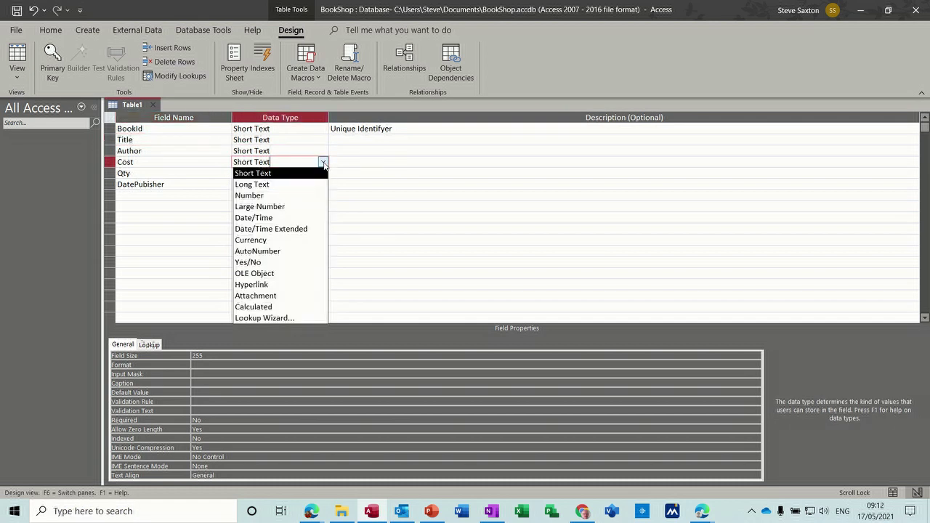
click(280, 240)
click(286, 173)
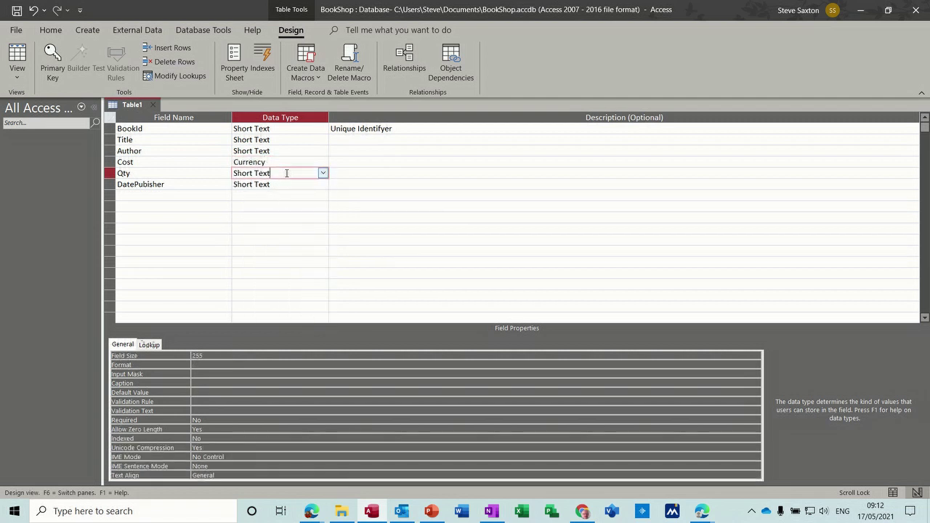
click(323, 173)
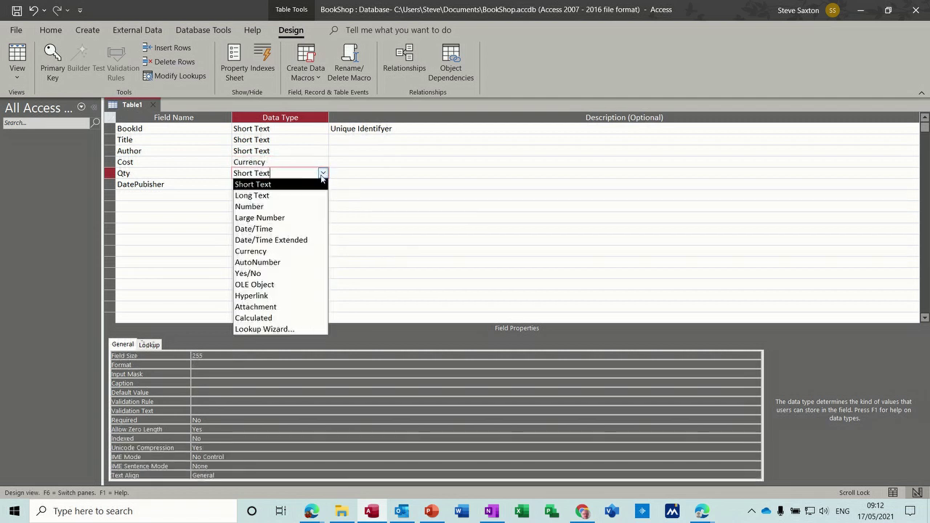
click(295, 208)
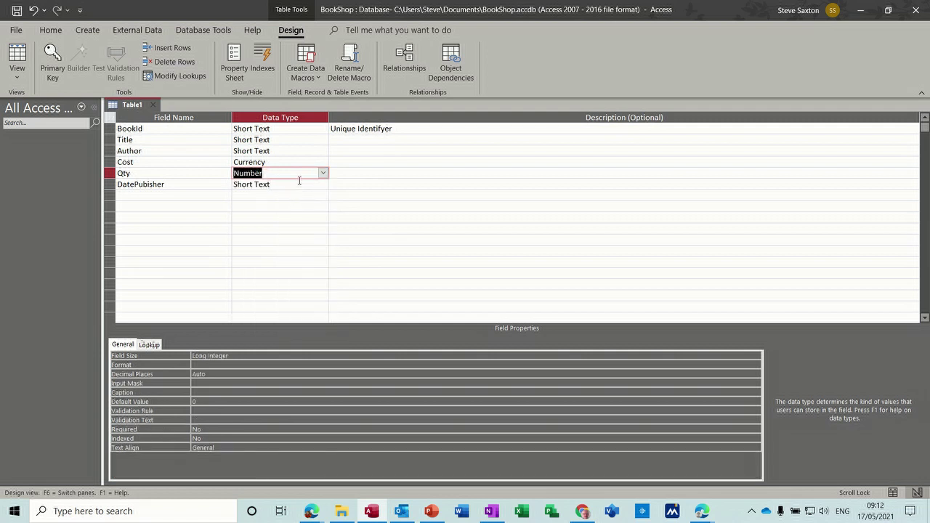
click(299, 184)
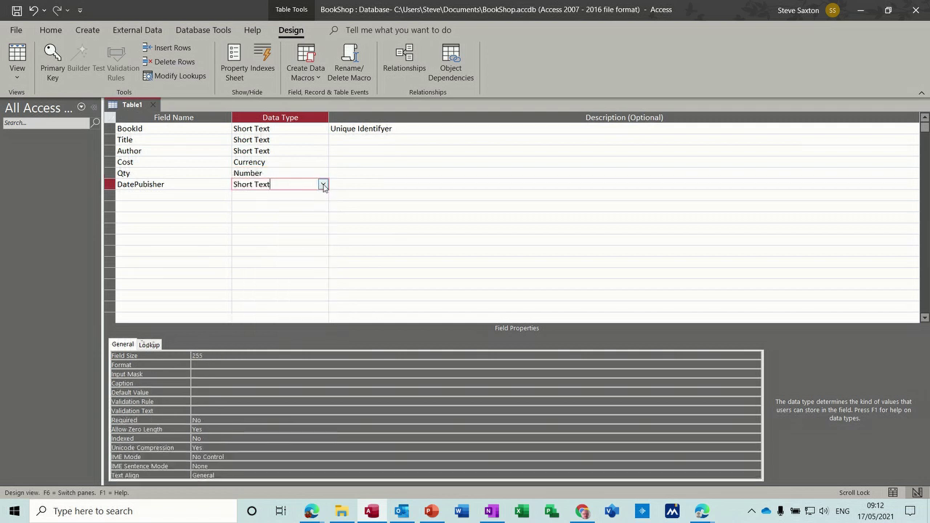
click(323, 184)
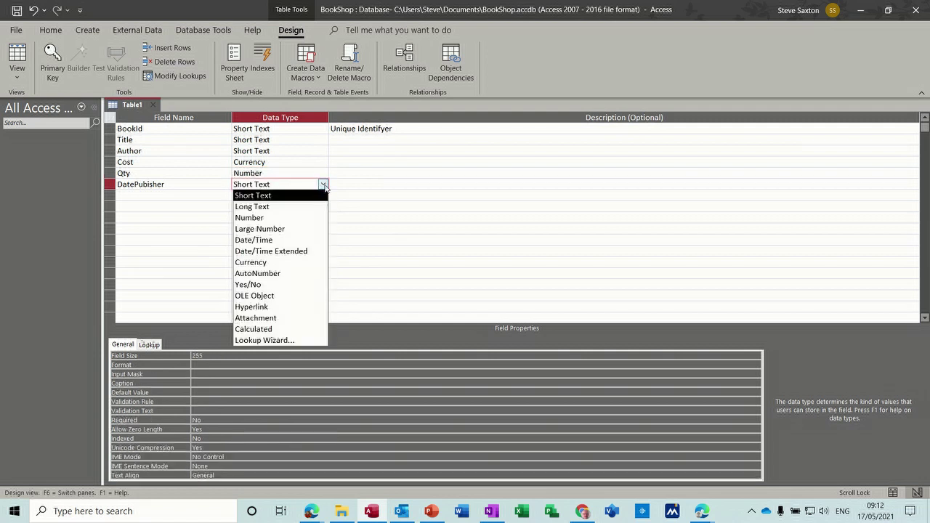
click(281, 240)
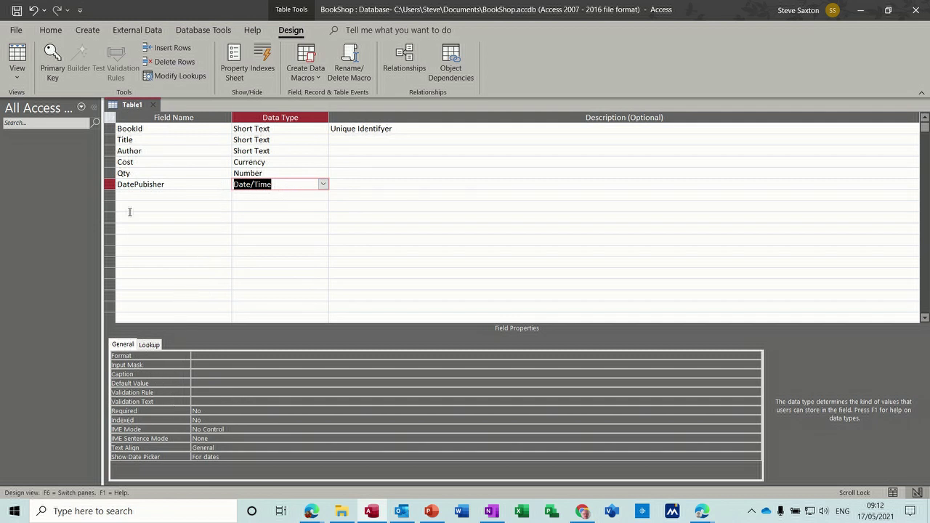
Rename the date field to DatePubished
click(168, 185)
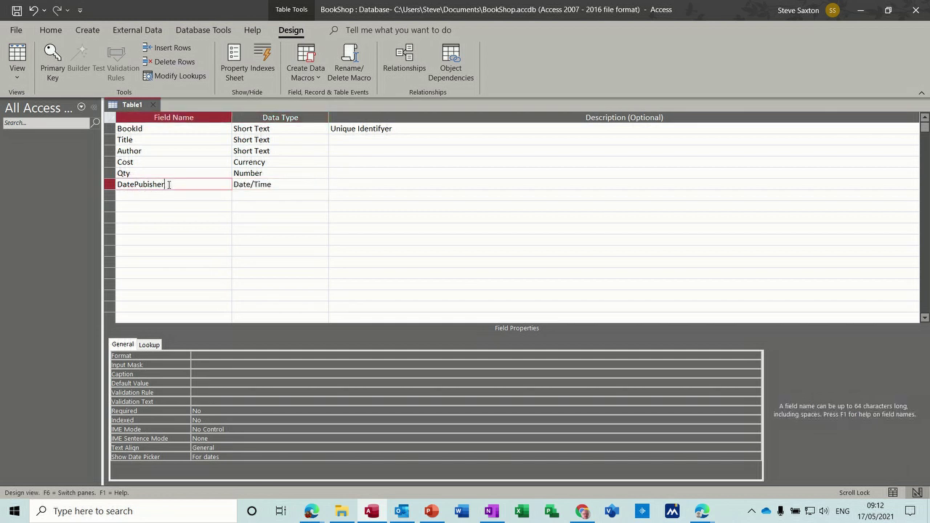
key(BackSpace)
text(d)
click(168, 196)
click(180, 184)
Save the table as TblBooks without a primary key and give DatePubished a Short Date input mask
click(198, 365)
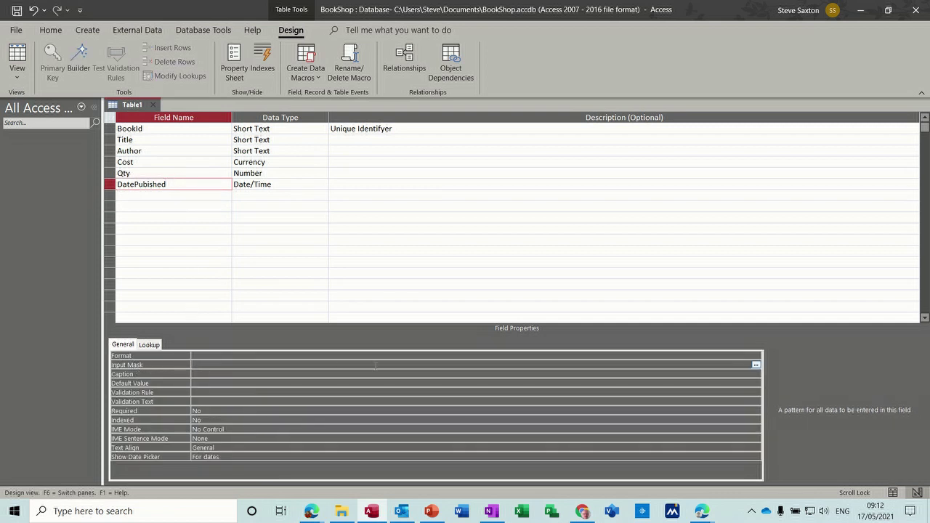
click(756, 365)
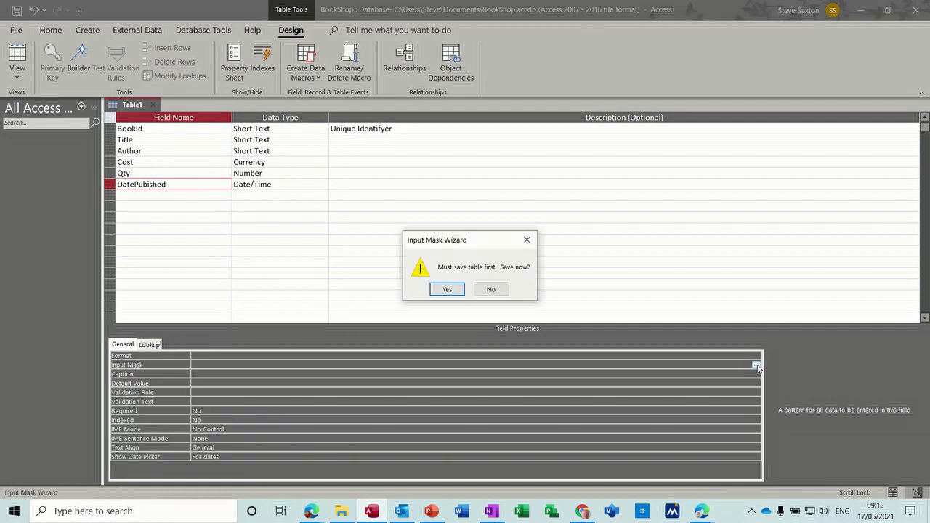
click(444, 289)
text(Tbl)
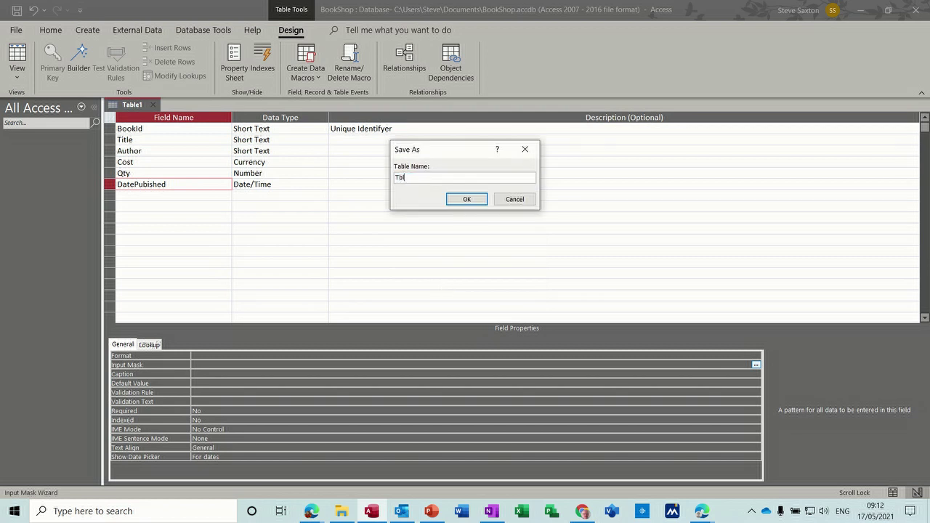
text(Books)
click(465, 199)
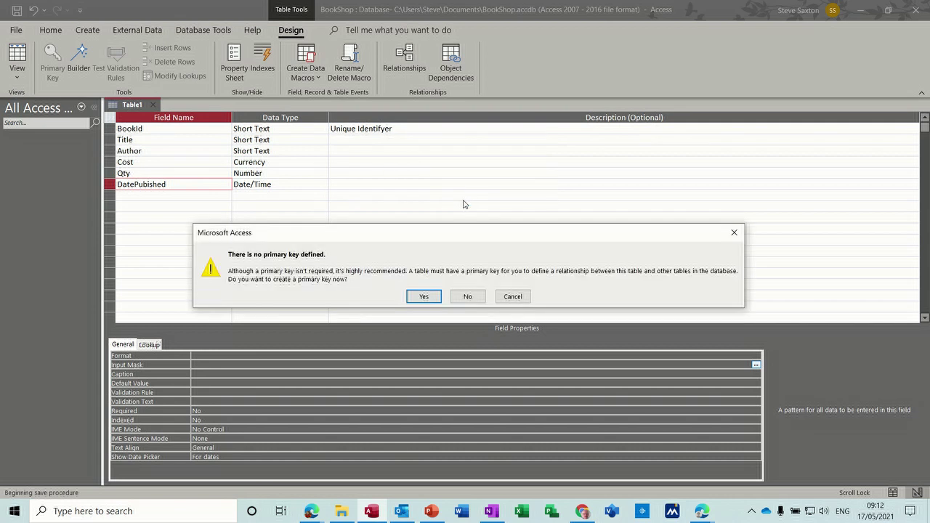
click(463, 296)
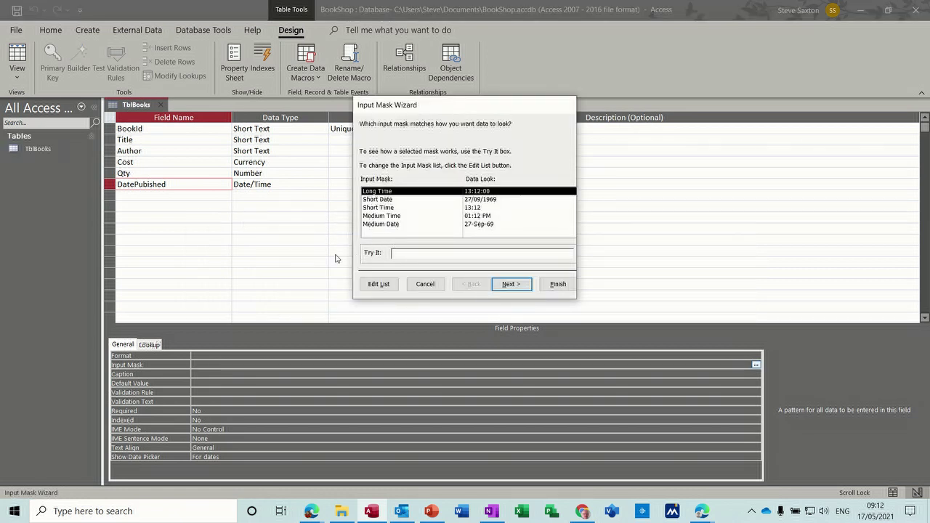
click(374, 202)
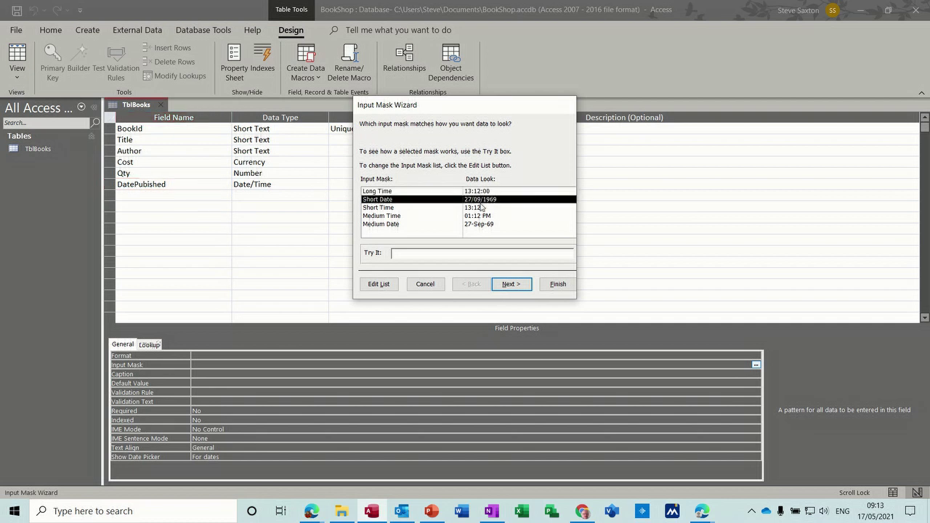
click(401, 254)
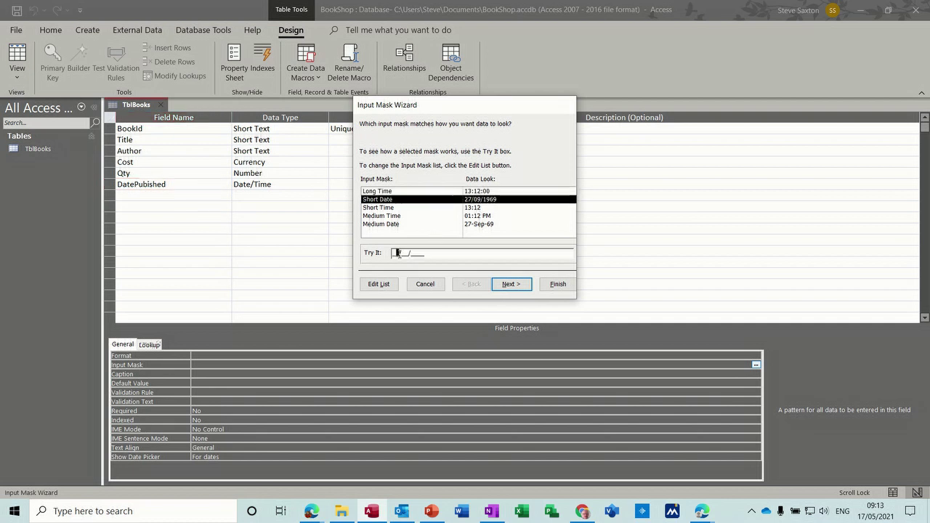
click(557, 285)
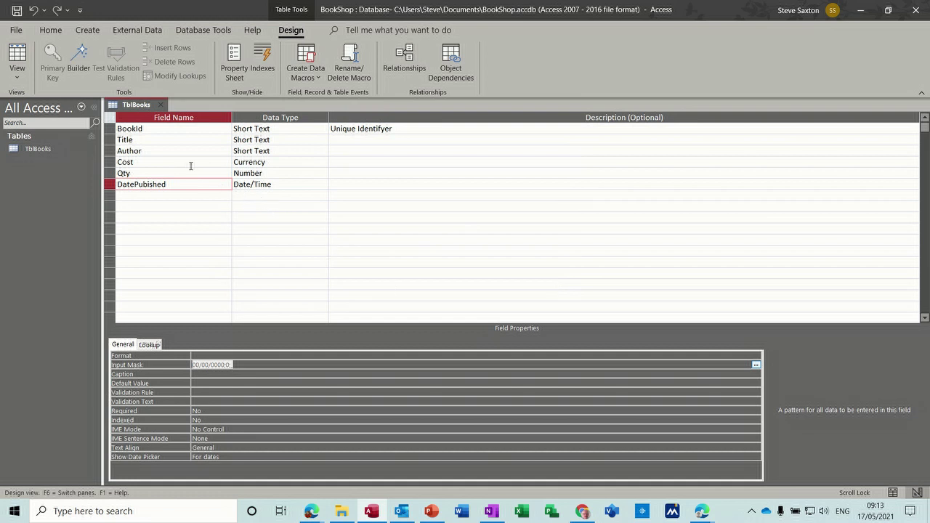
click(162, 129)
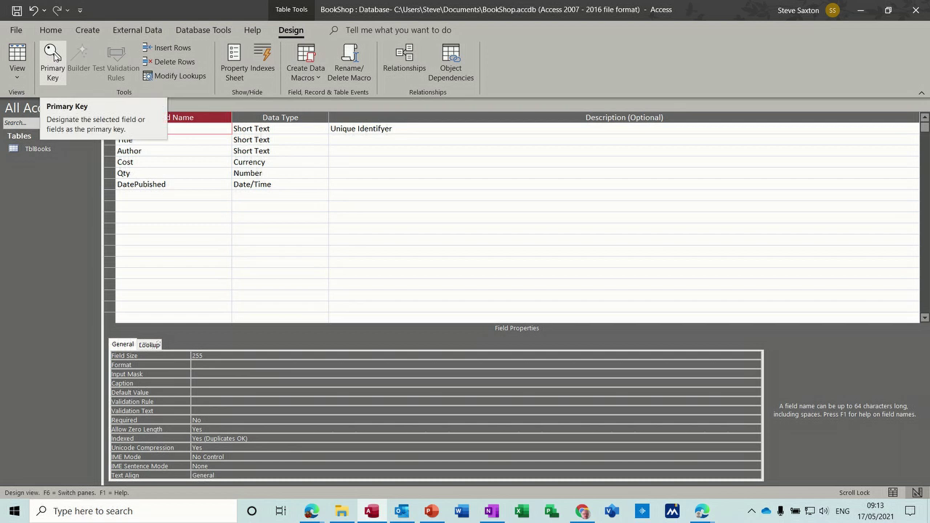
Make BookId the primary key, then review the Title, Author, Cost and Qty field properties
click(54, 57)
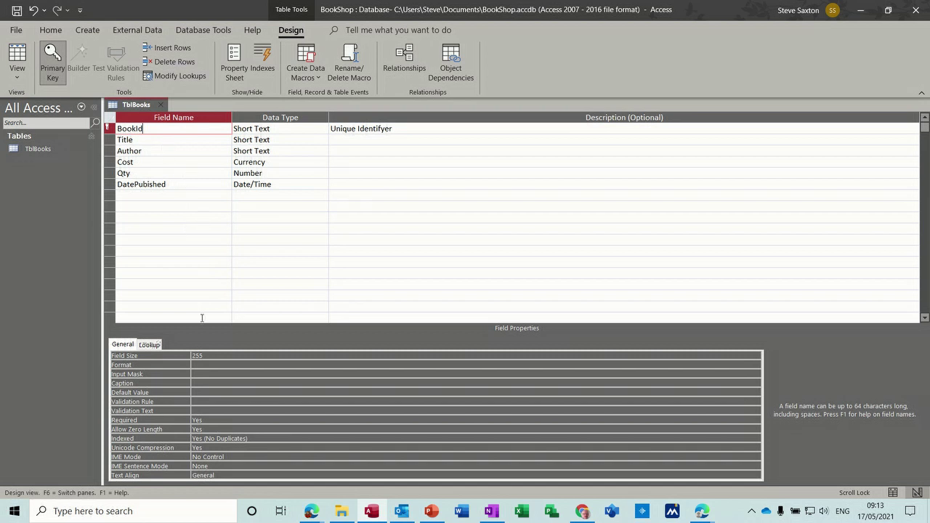
click(172, 141)
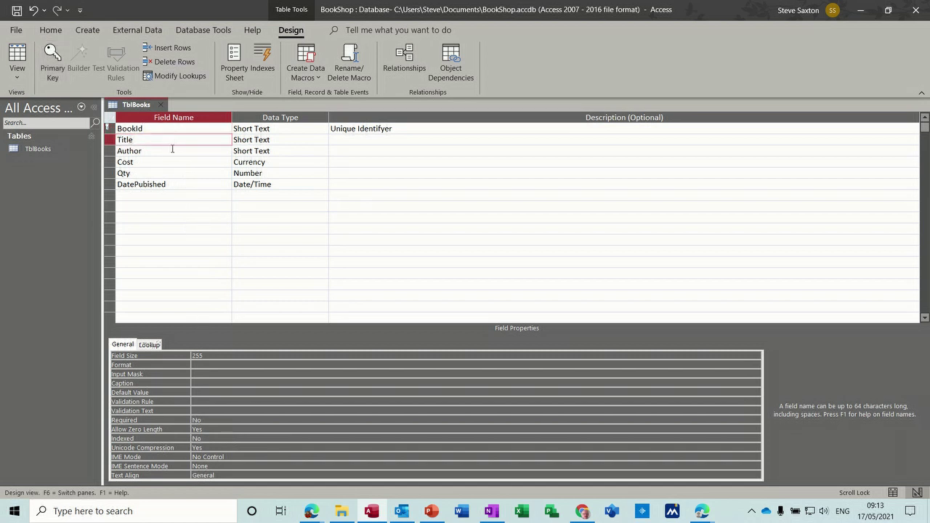
click(172, 151)
click(171, 160)
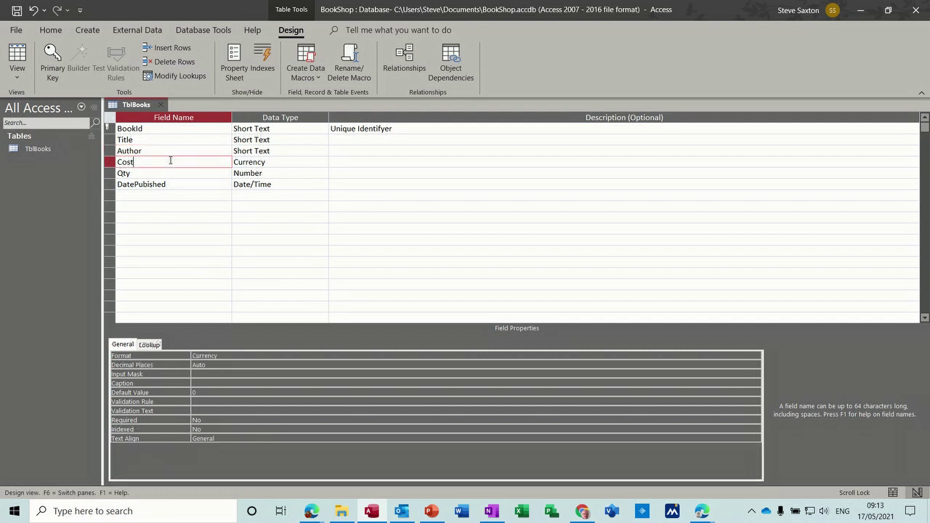
click(167, 175)
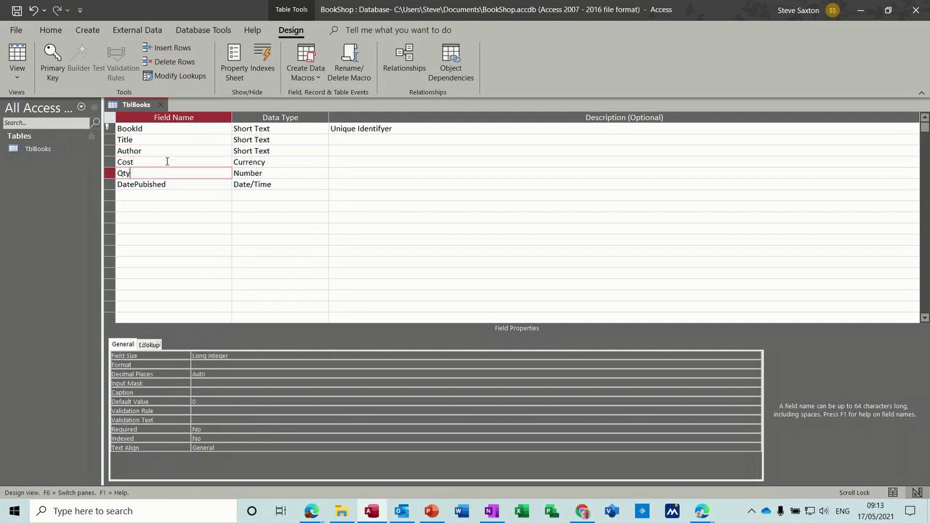
click(163, 149)
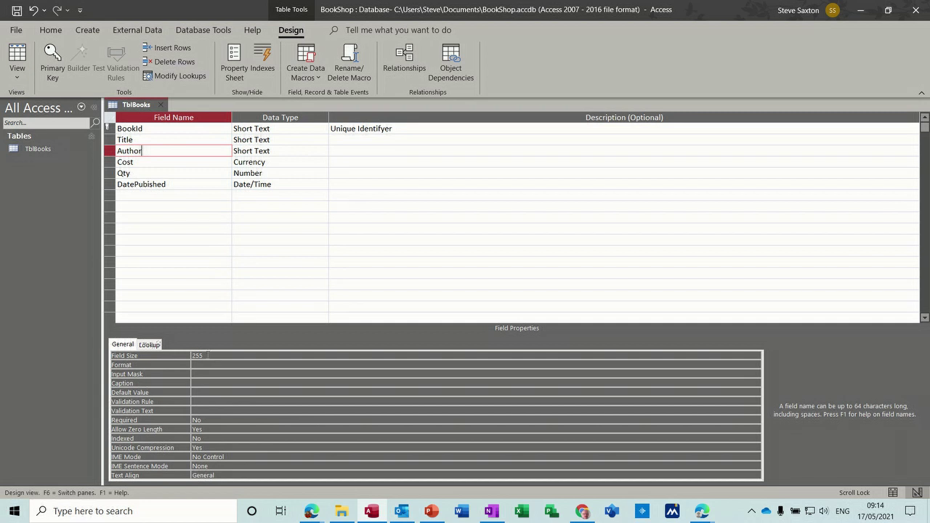
click(208, 356)
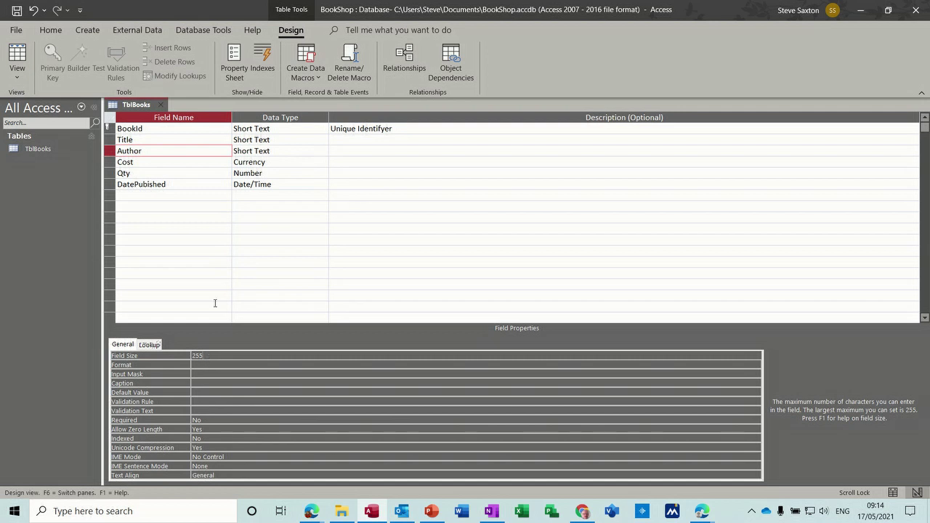
click(277, 139)
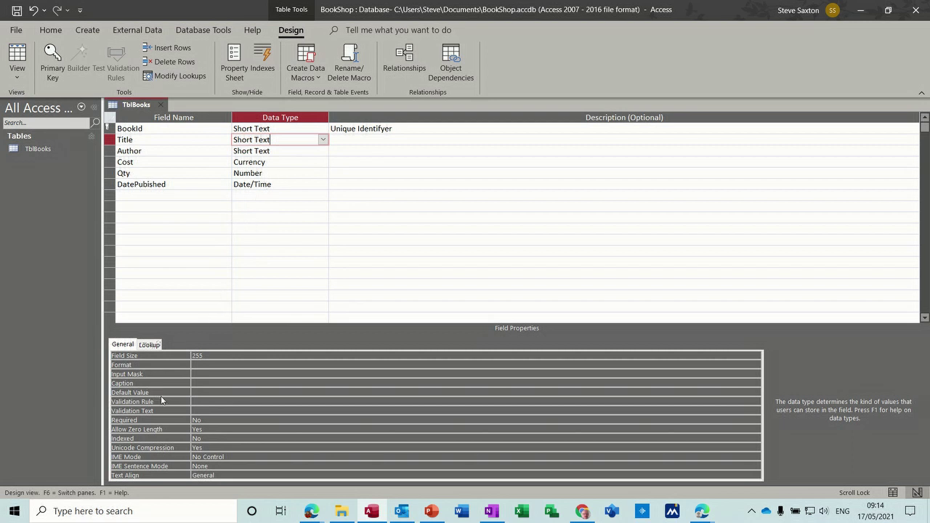
click(198, 392)
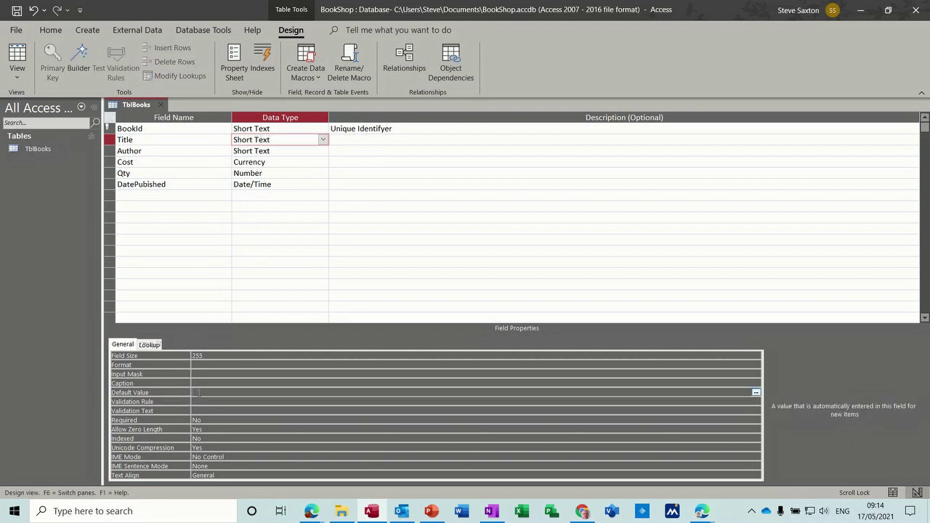
click(280, 173)
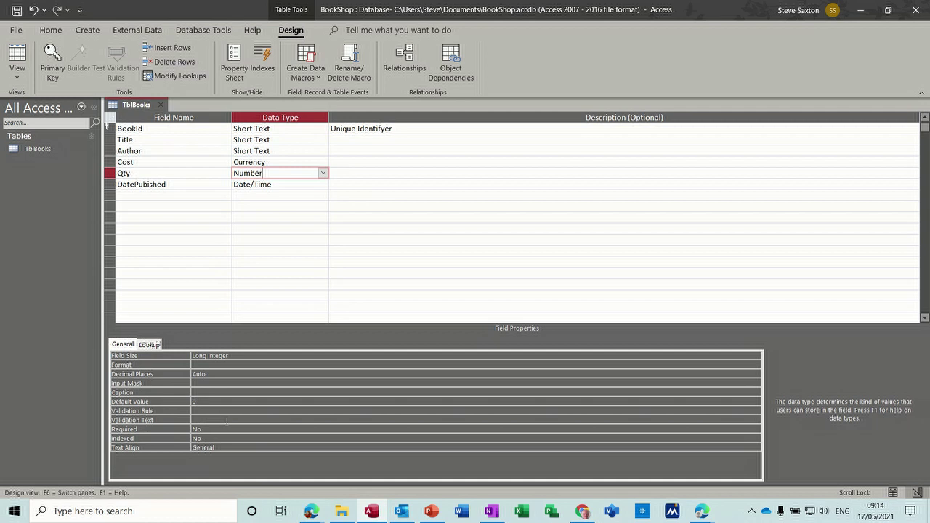
click(285, 150)
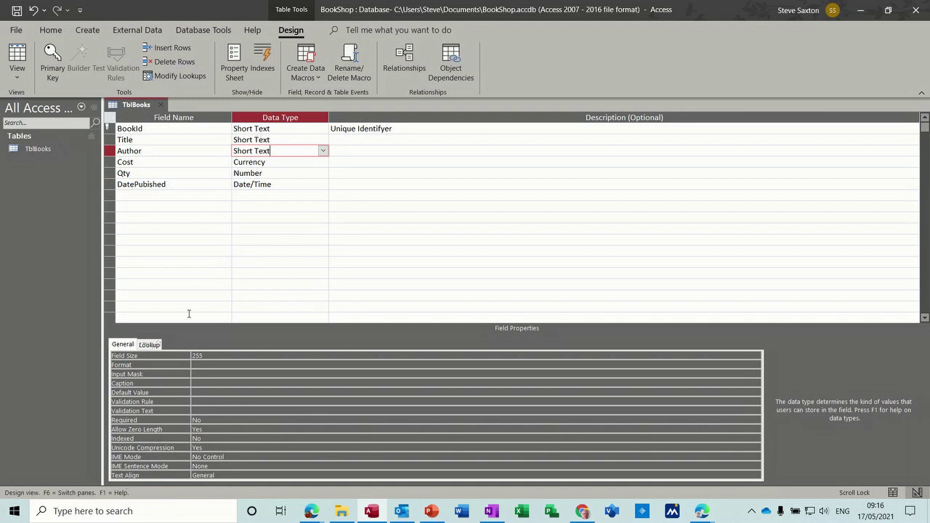
click(178, 164)
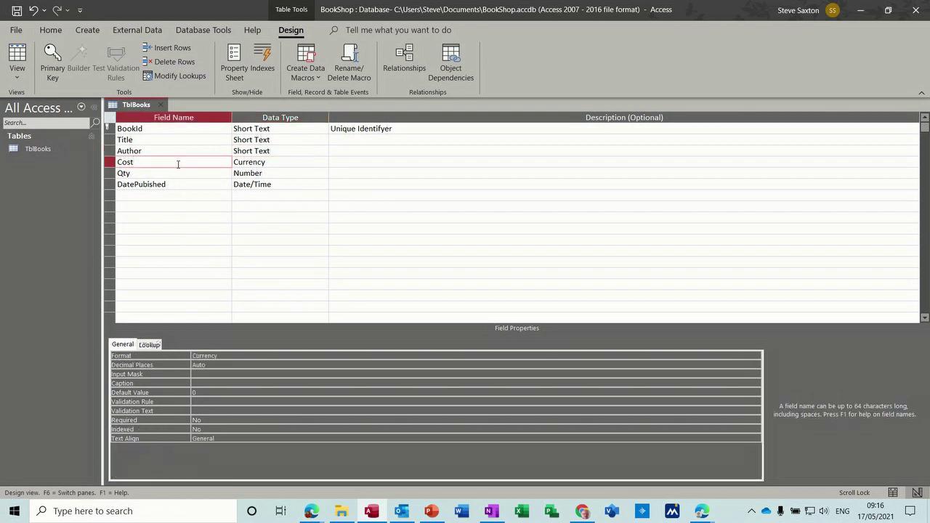
click(181, 183)
click(180, 173)
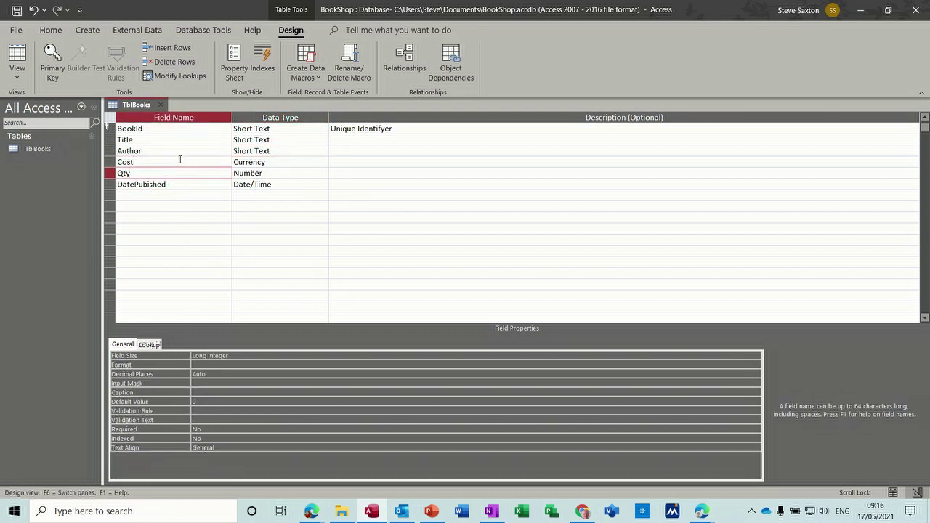
click(181, 151)
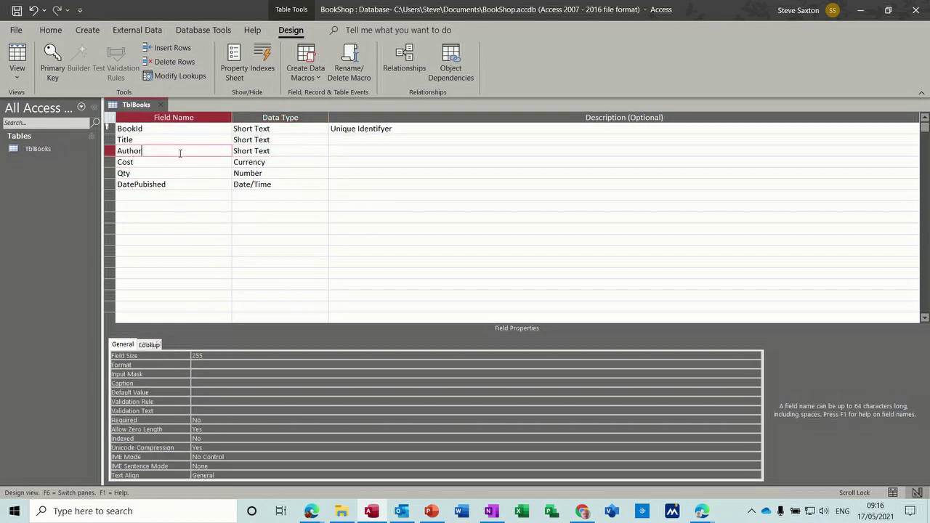
click(341, 151)
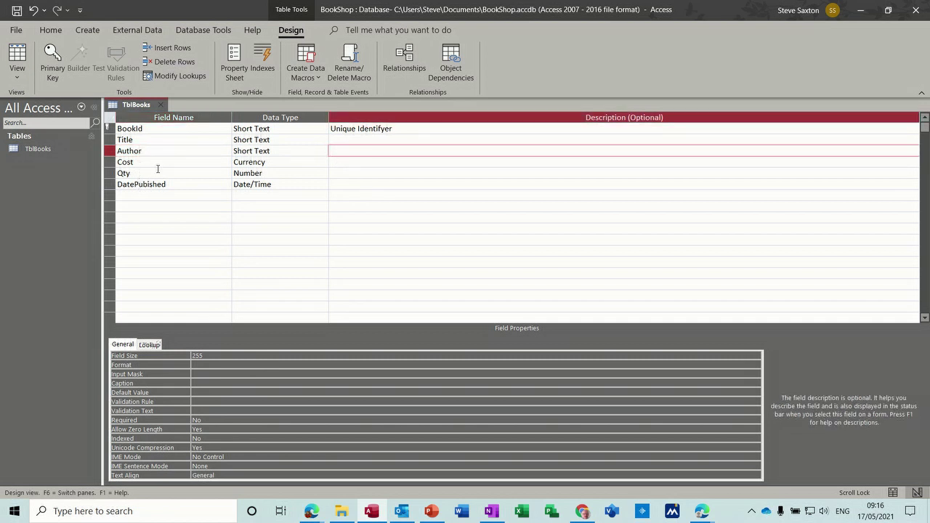
click(344, 164)
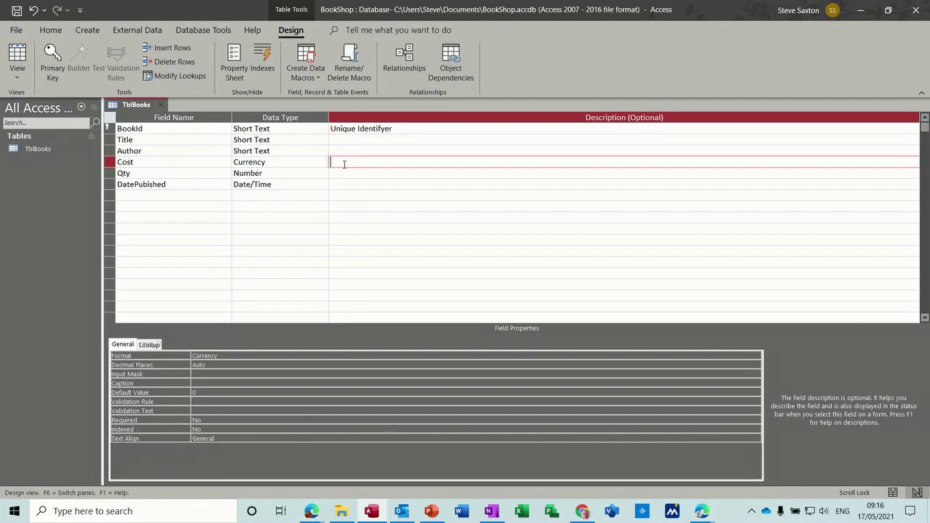
click(340, 175)
click(341, 186)
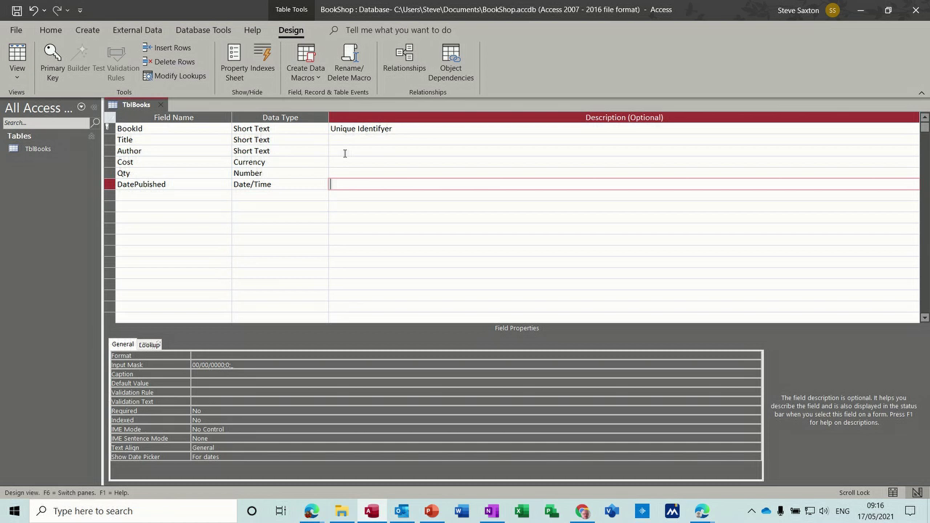
click(345, 152)
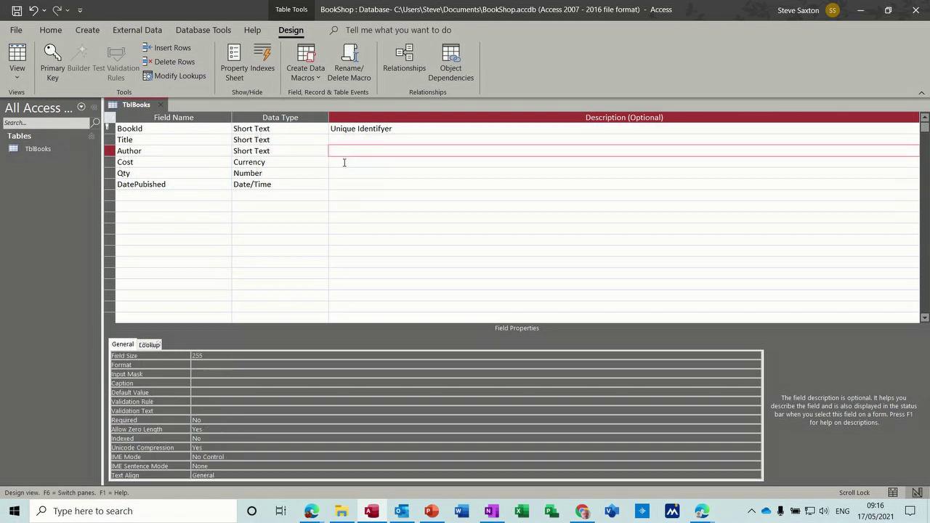
click(345, 163)
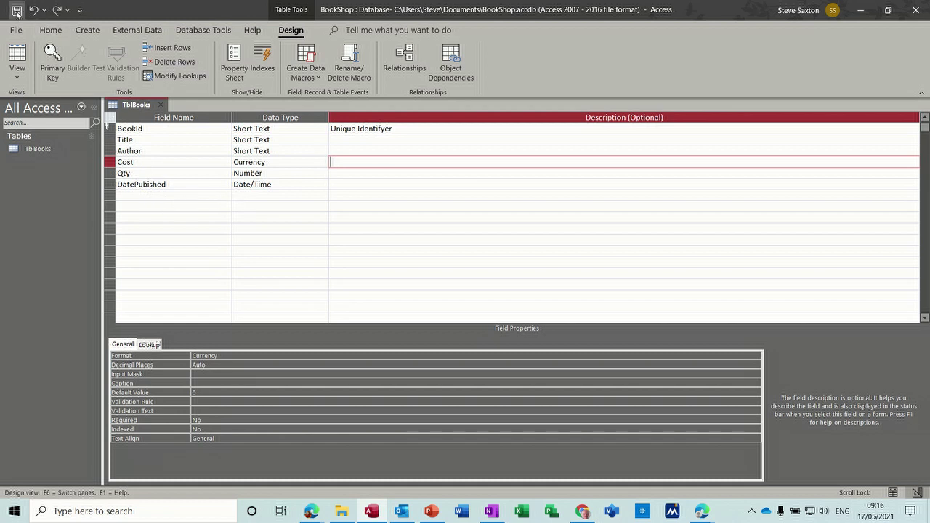
click(16, 55)
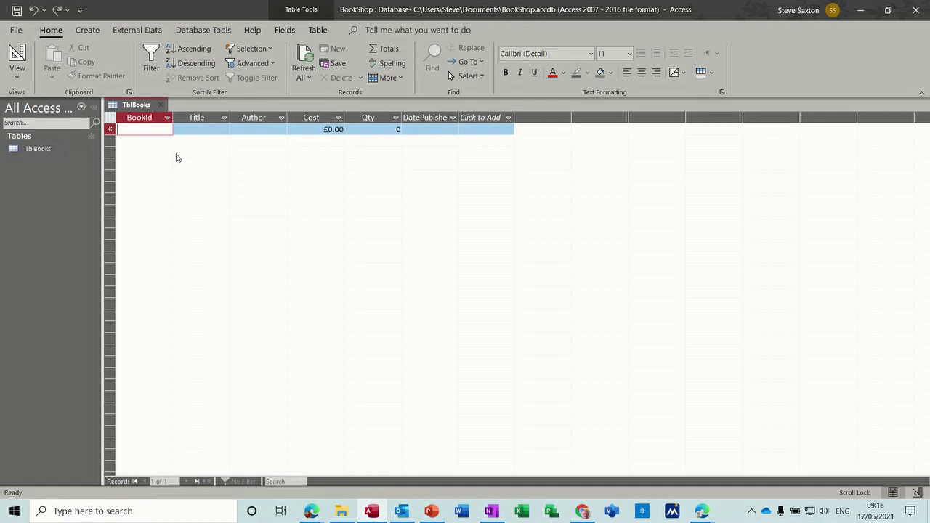
Enter the first record: BookId 1, The Door, its author, cost 8, Qty 21, published 01/01/2008
text(1)
key(Tab)
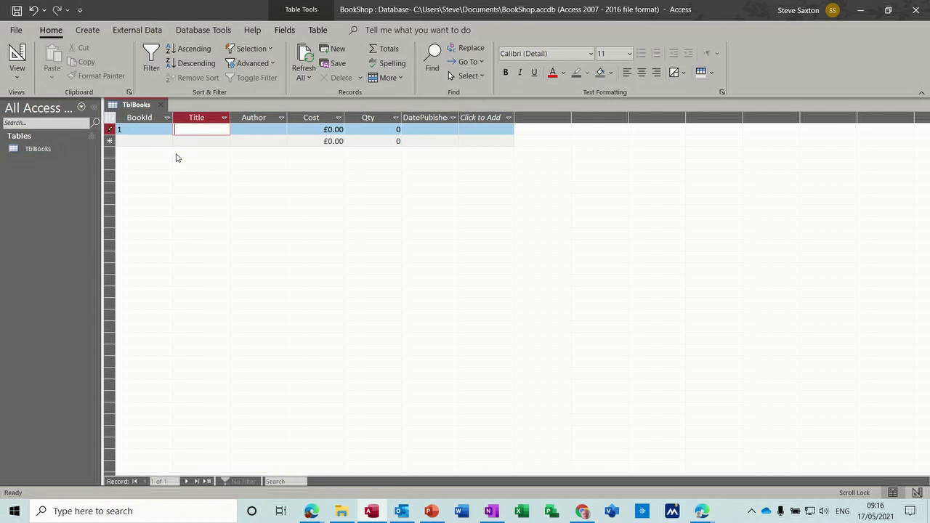
text(The Door)
key(Tab)
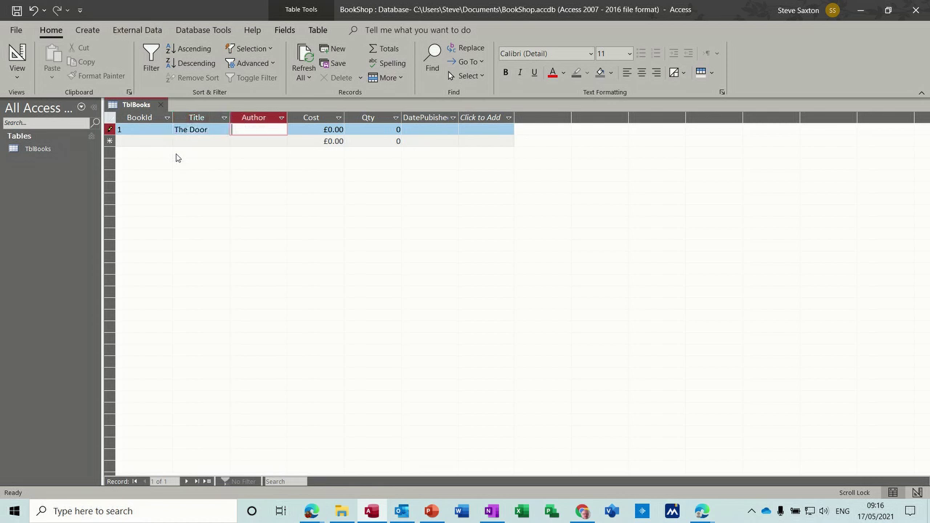
text(Steve Saxton)
key(Tab)
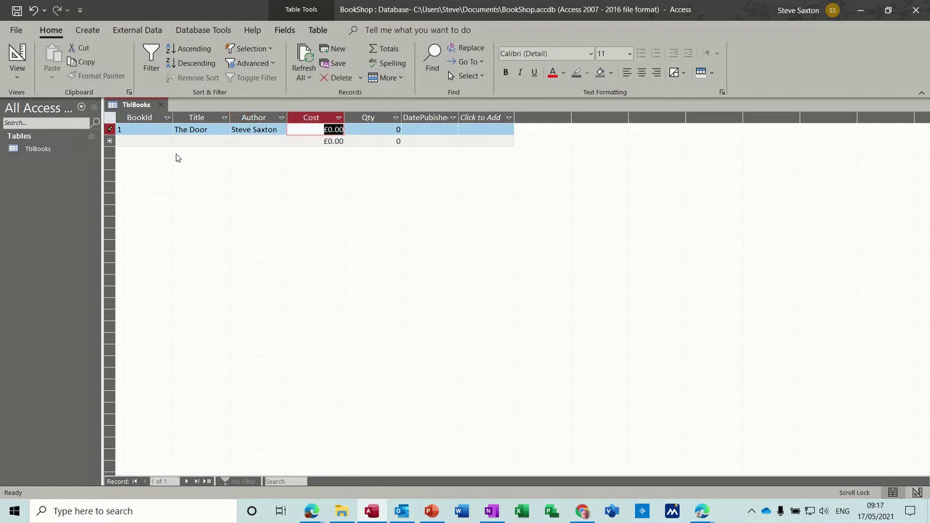
text(8)
key(Tab)
text(21)
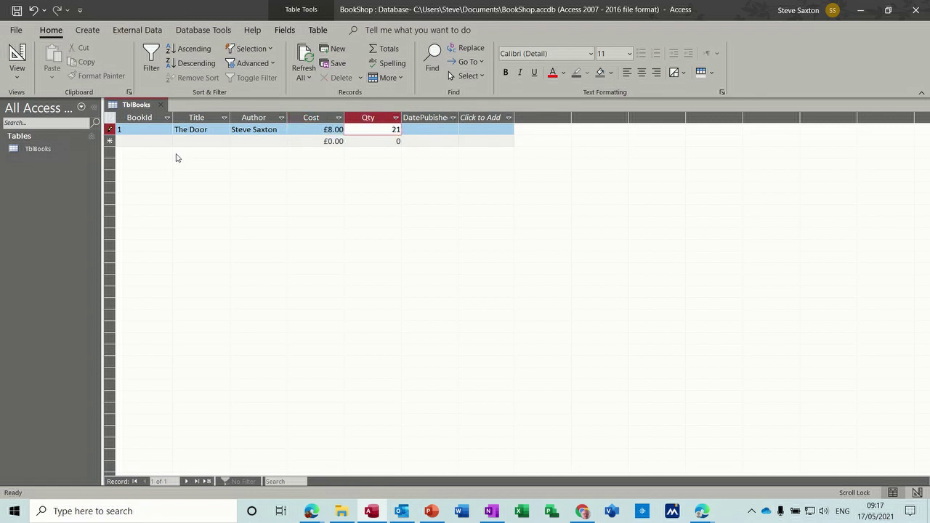
key(Tab)
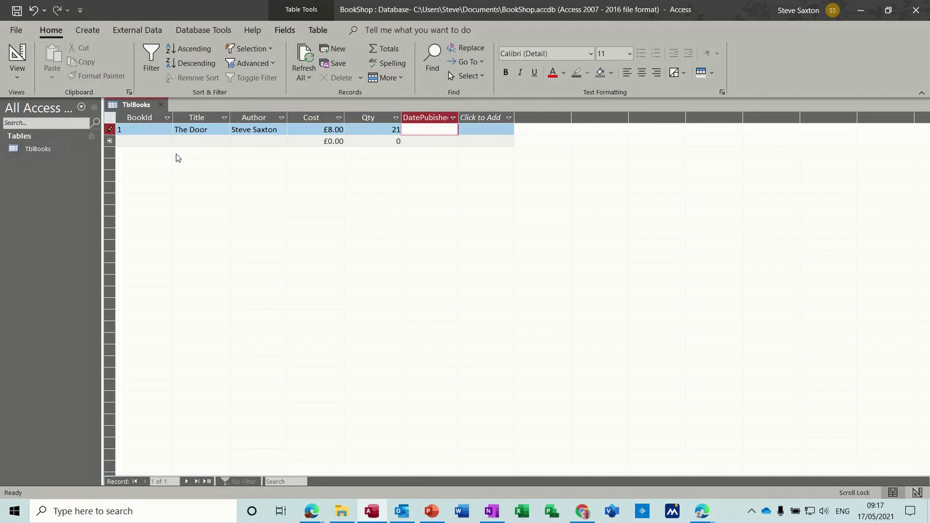
text(01/)
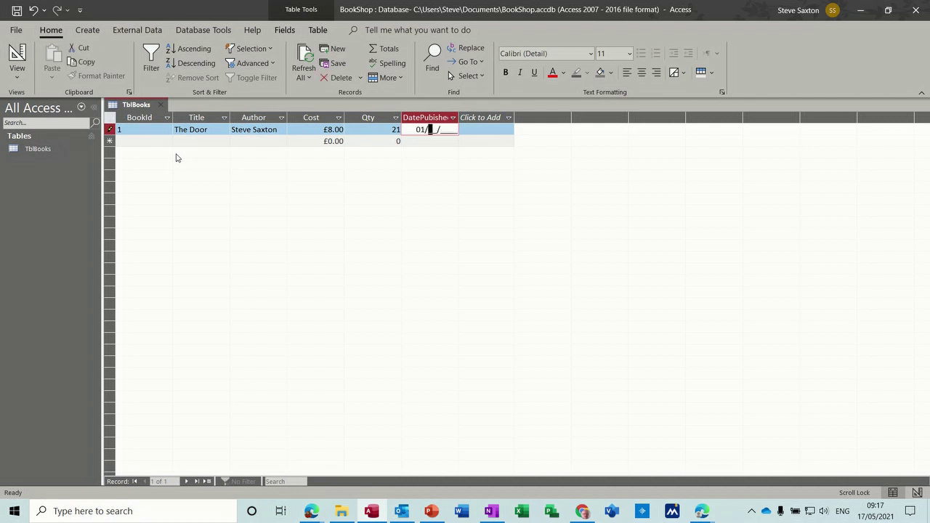
text(01/2008)
key(Down)
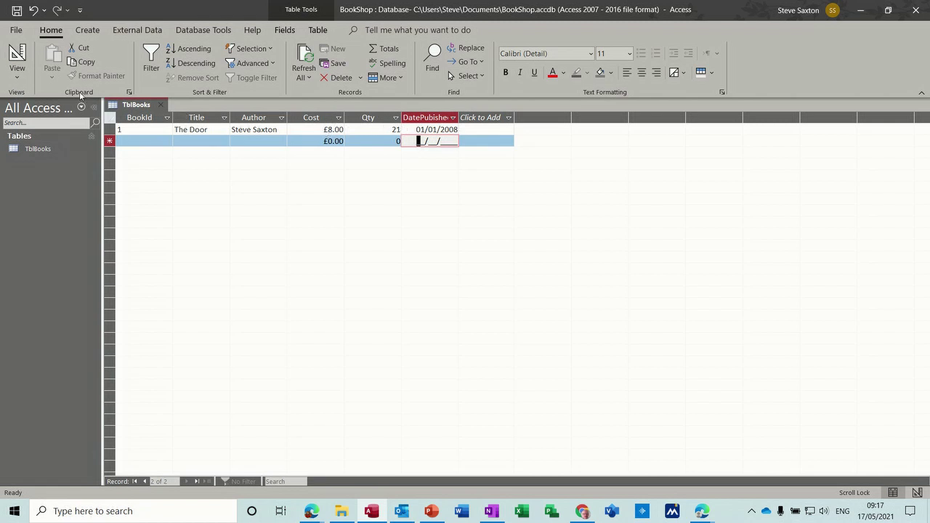
Back in Design view, add a seventh field Stockvalue below DatePubished with the Calculated type
click(17, 58)
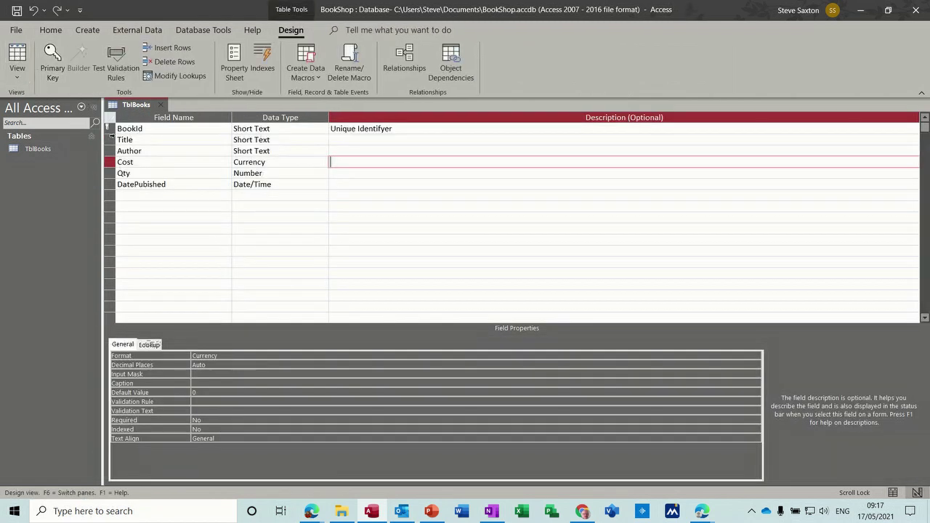
click(149, 196)
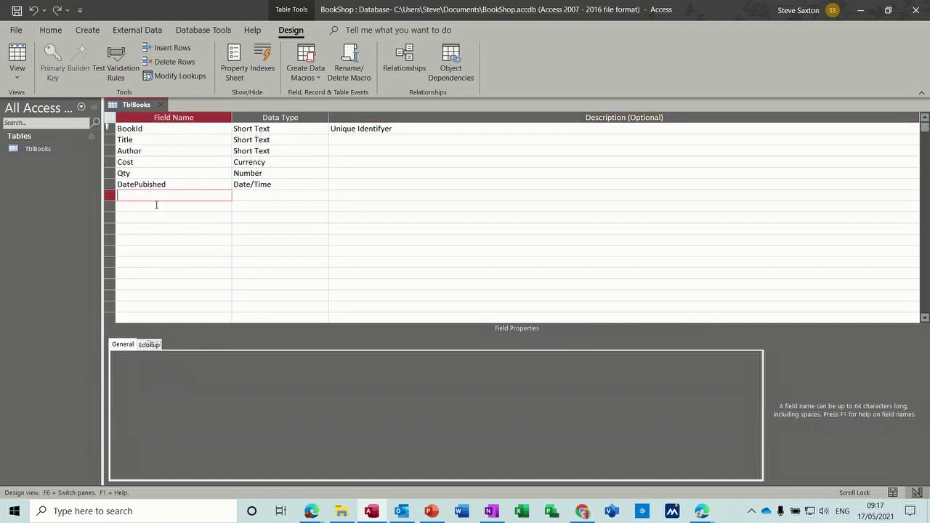
text(Stockvalue)
key(Tab)
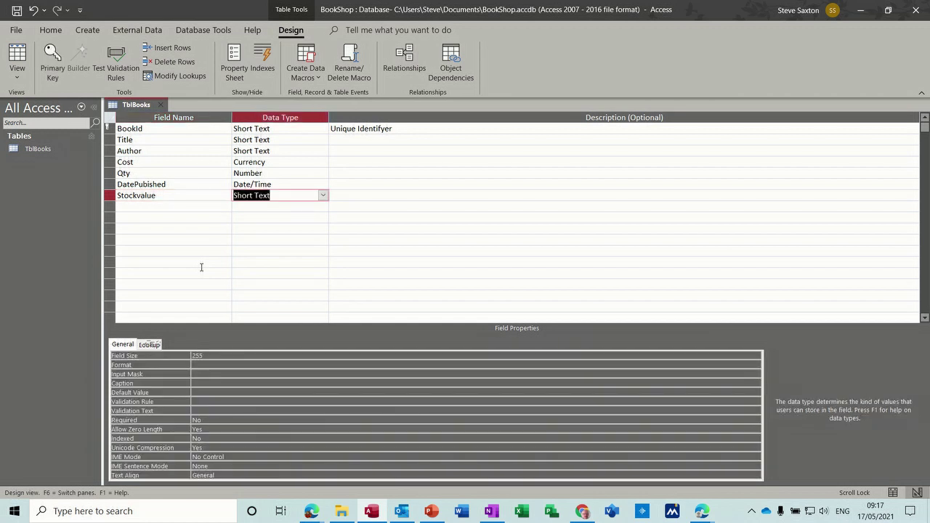
text(calculated)
click(323, 197)
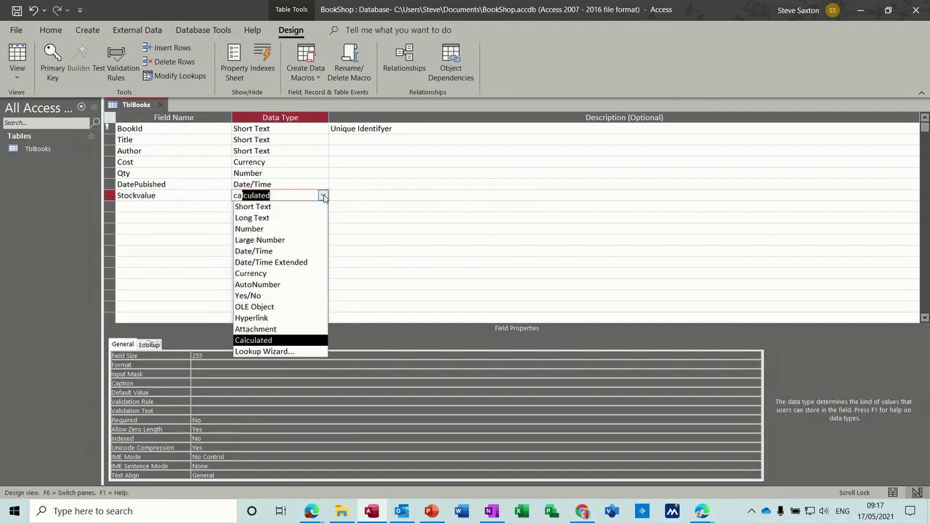
click(323, 196)
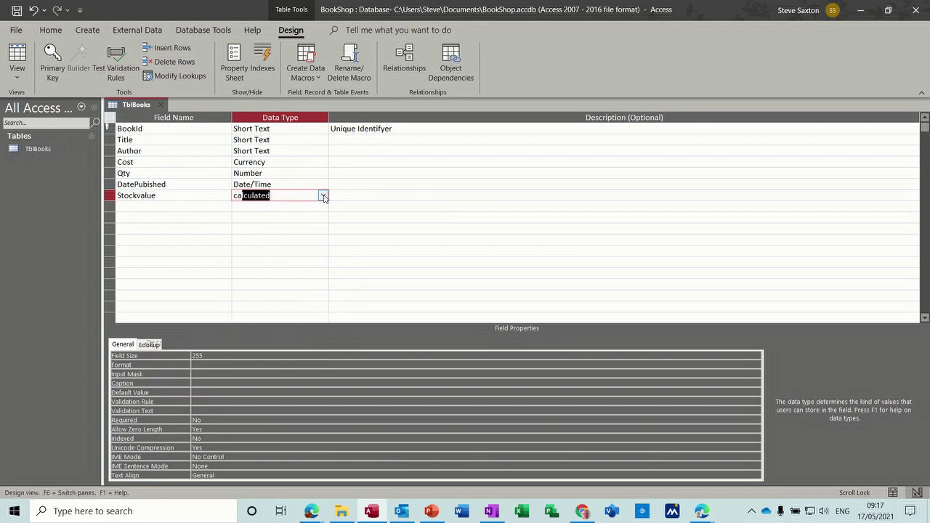
Build Stockvalue's expression [Cost]*[Qty] from the Cost and Qty fields in Expression Builder
click(324, 197)
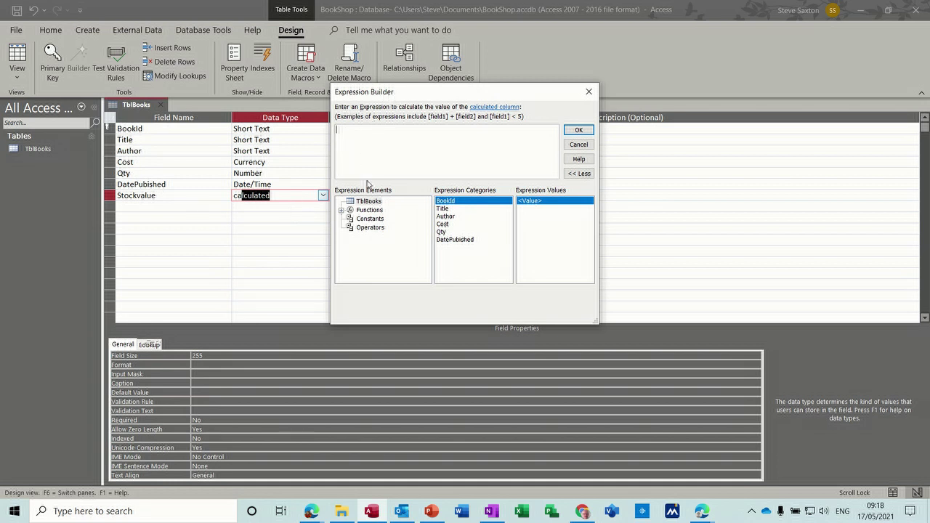
double_click(448, 226)
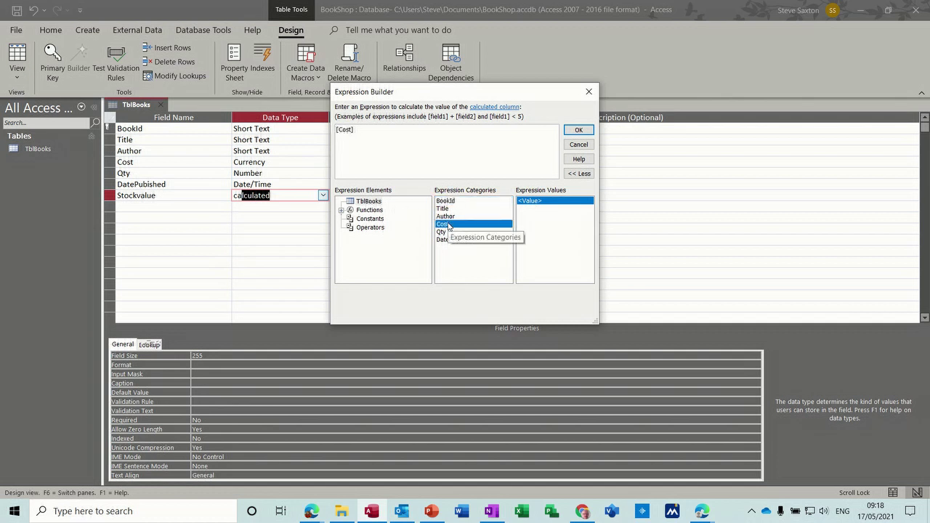
text(*)
double_click(443, 232)
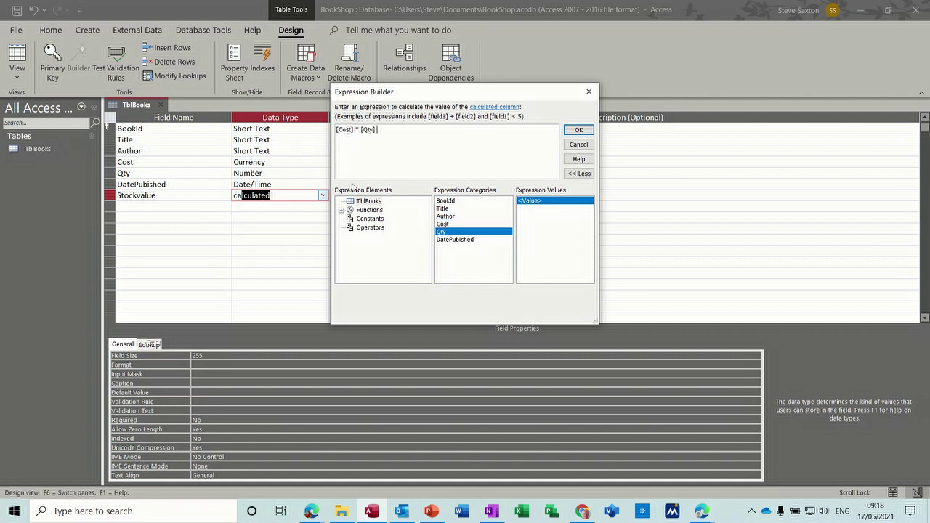
click(580, 130)
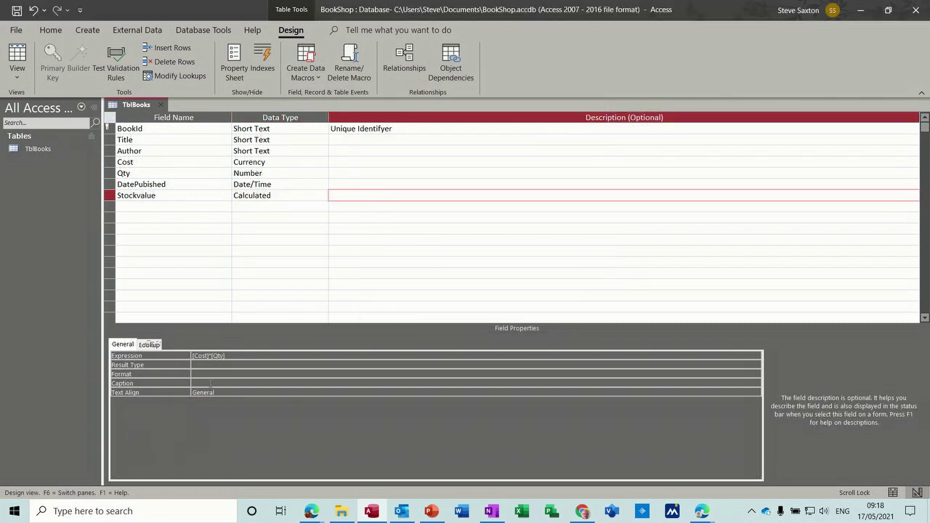
Give Stockvalue the Currency format and check the datasheet shows £168.00 for the first book
click(210, 375)
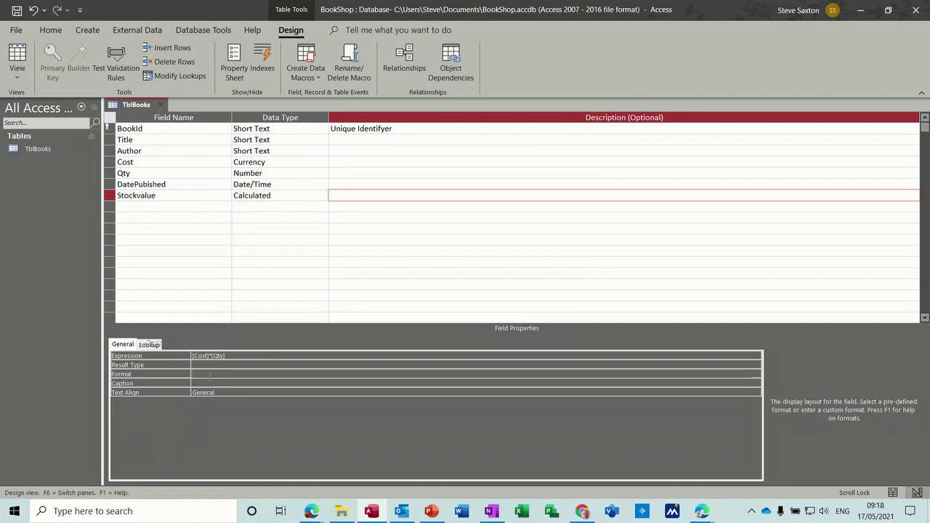
click(757, 374)
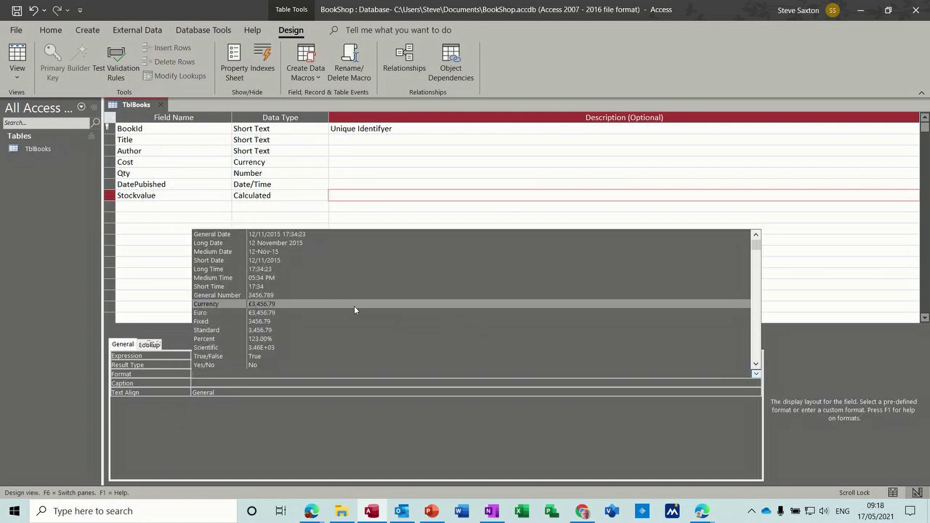
click(231, 303)
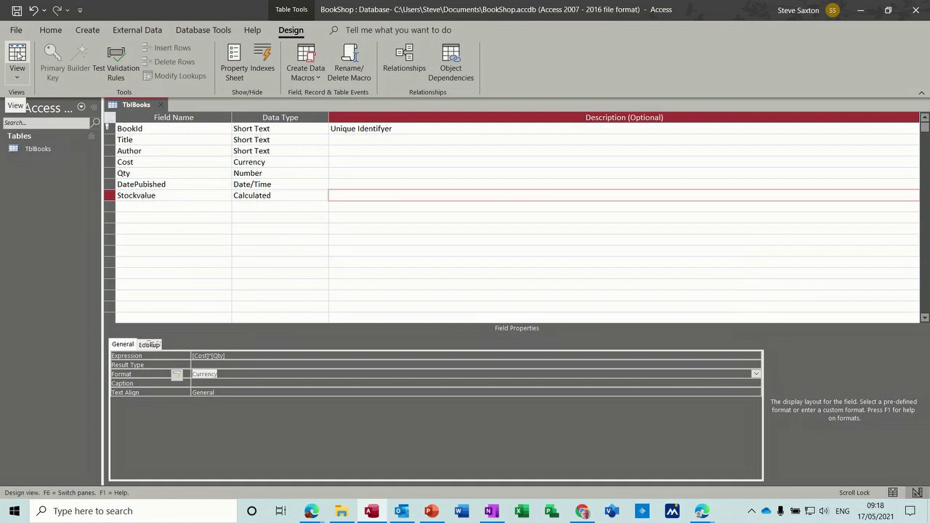
click(17, 54)
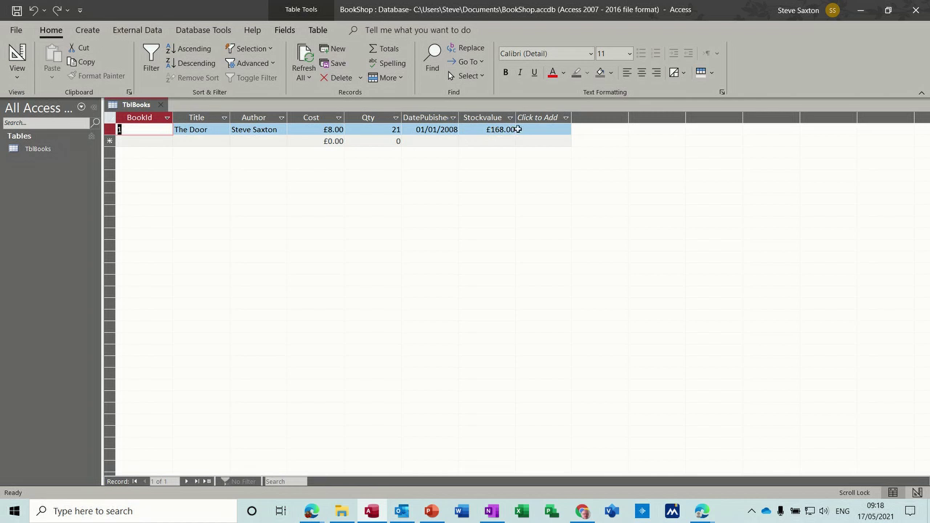
Change the first book's Qty to 10 so its stock value becomes £80.00
double_click(397, 130)
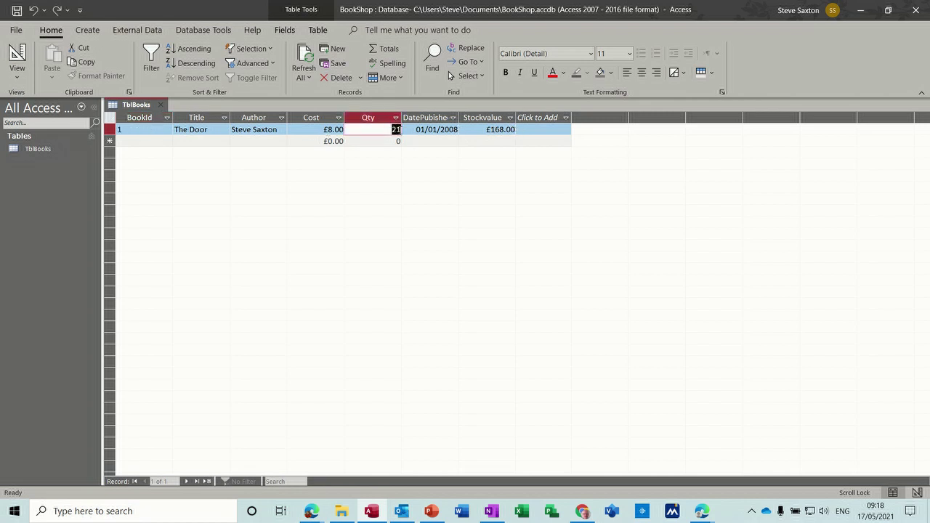
text(10)
click(416, 143)
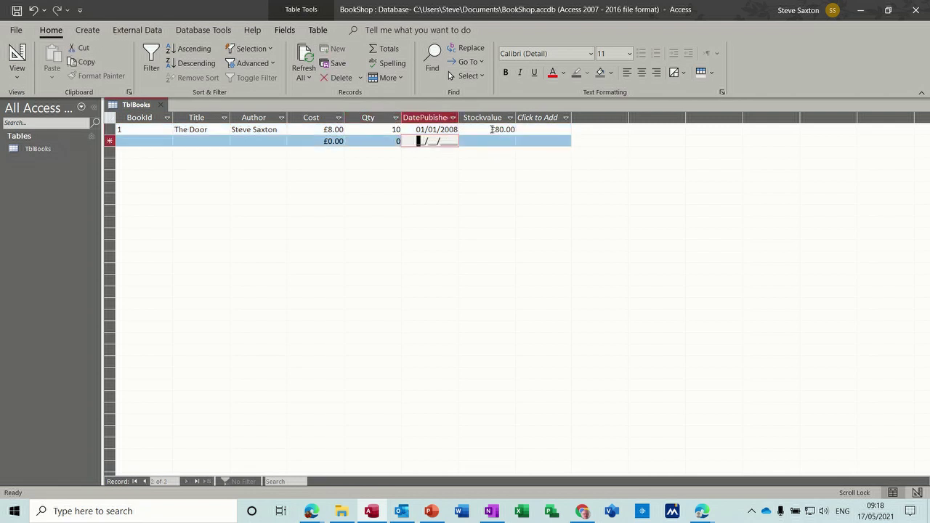
Rename the Stockvalue field to StockValue in design view and return to the datasheet
click(20, 58)
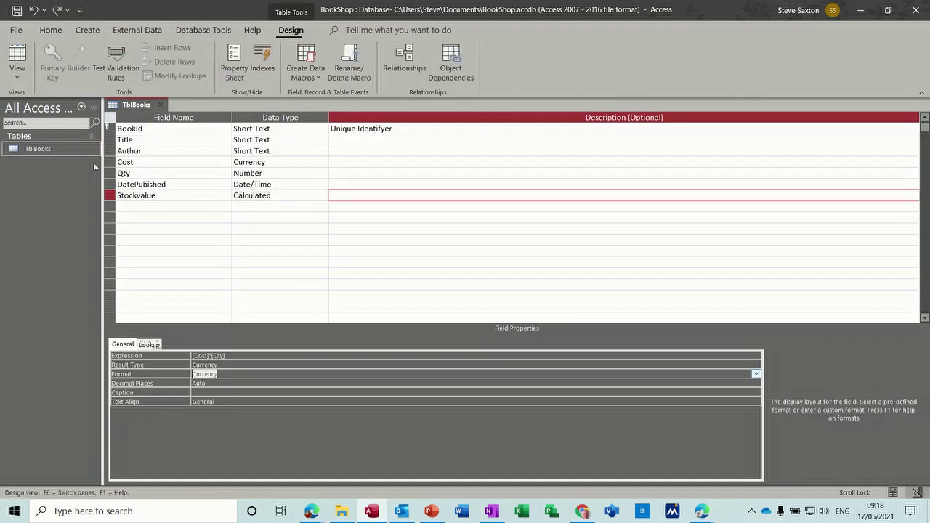
click(140, 195)
key(Delete)
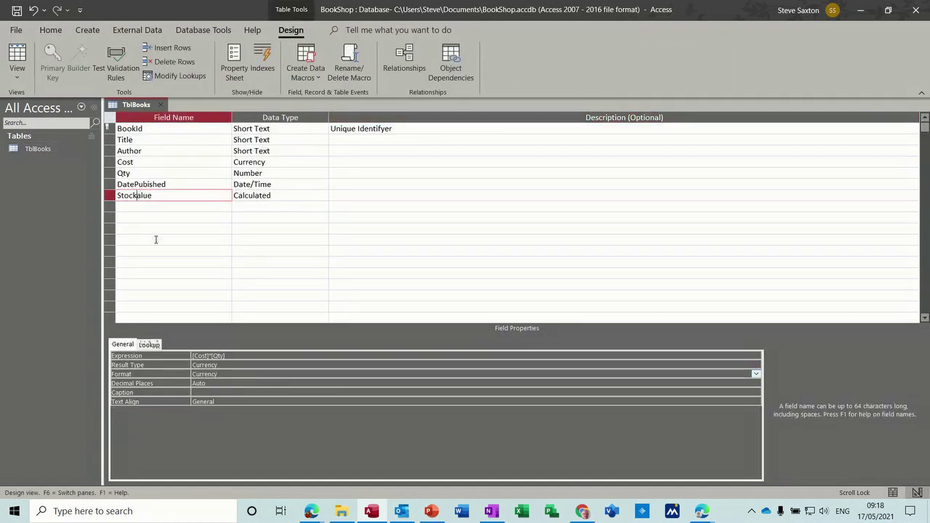
text(V)
click(173, 207)
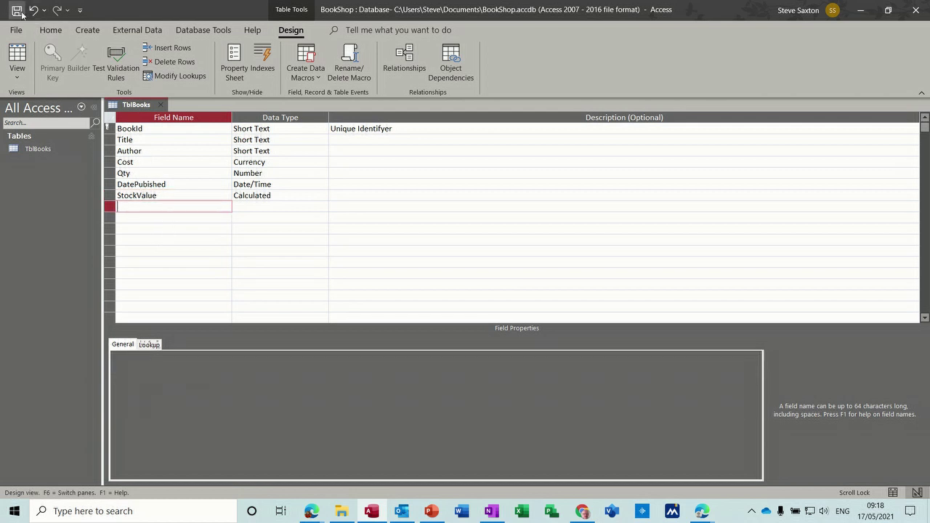
click(19, 58)
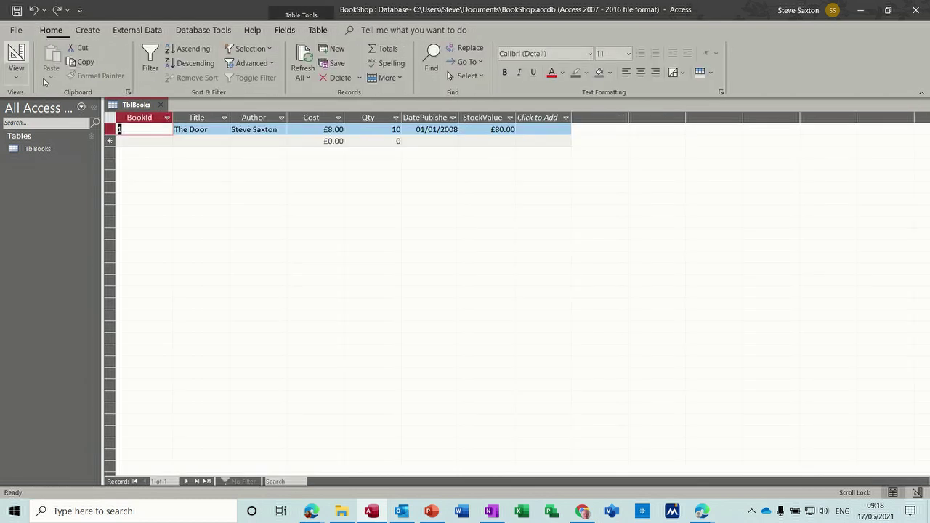
Start a second record with BookId 1, dismiss the duplicate-key error, and go back to its BookId
click(137, 143)
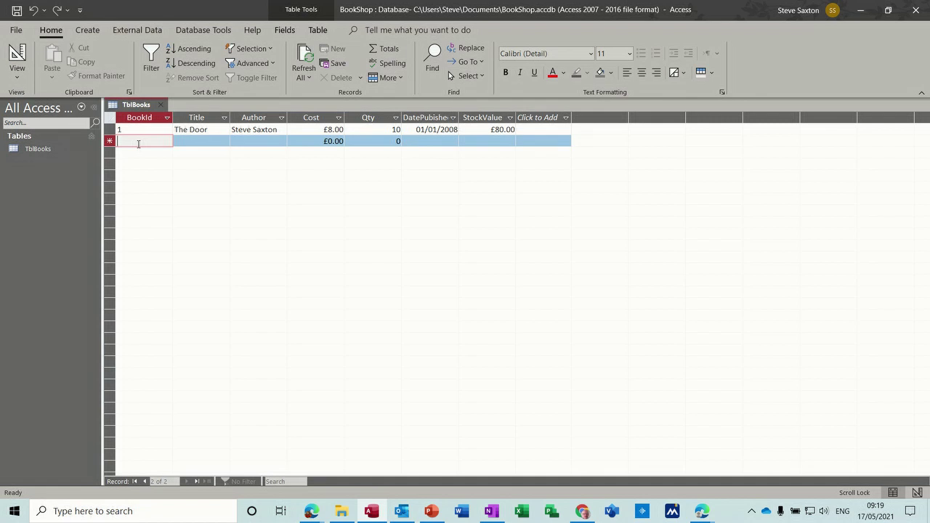
text(1)
key(Tab)
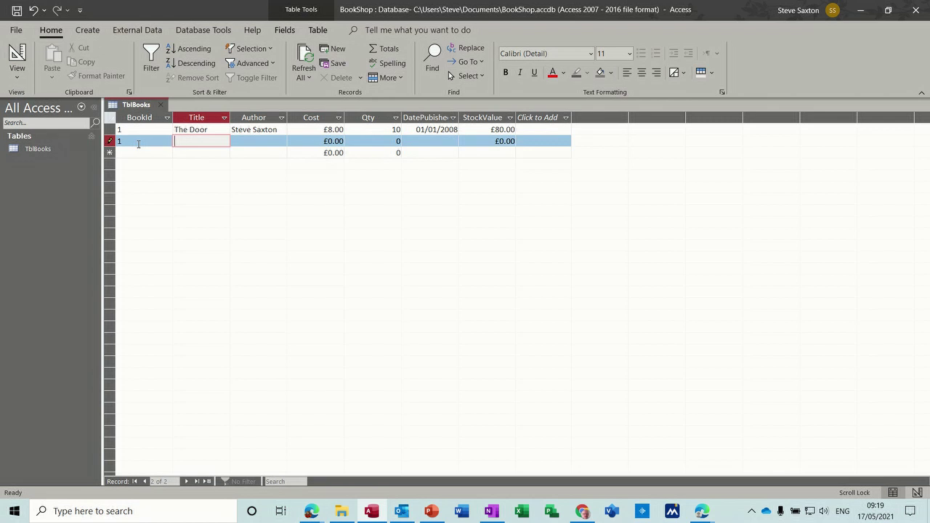
click(138, 148)
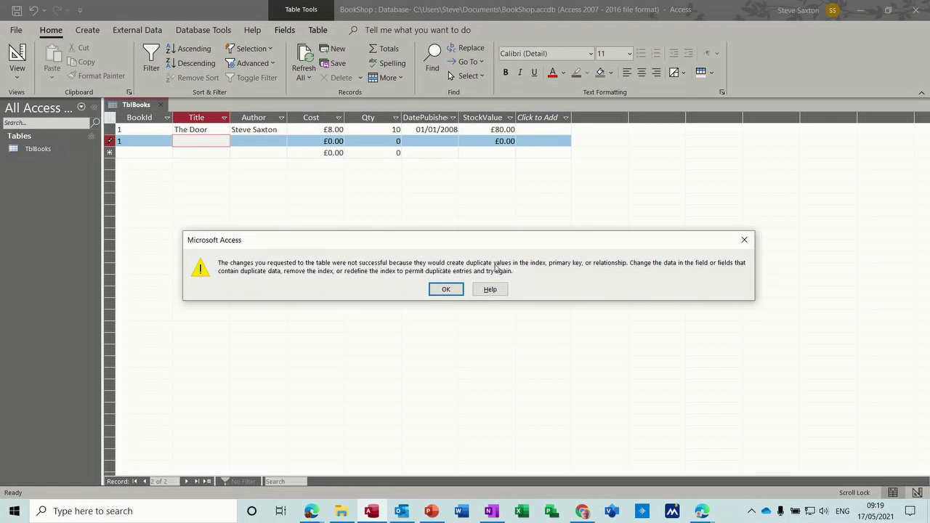
click(447, 289)
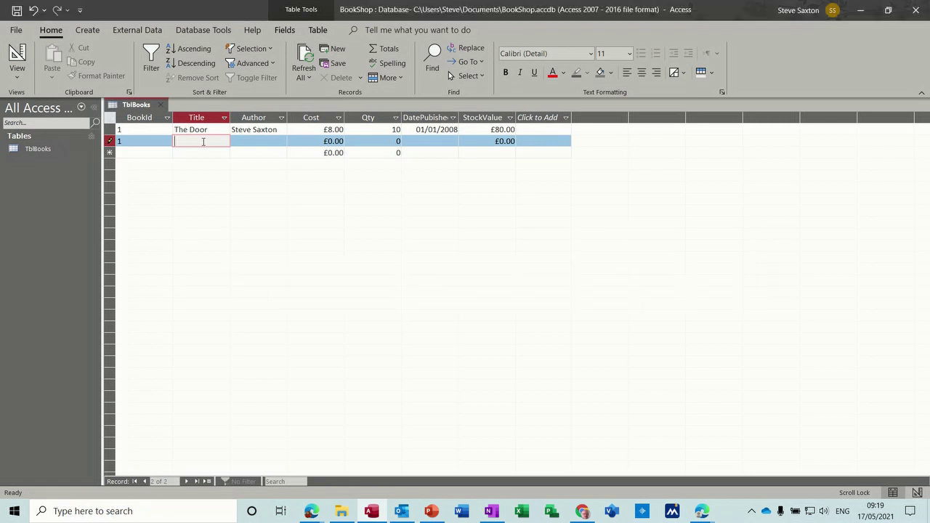
click(143, 140)
Fill row 2 with BookId 2, 'The cycle', the author's name, cost 10, Qty 5, date 21/08/2021
text(2)
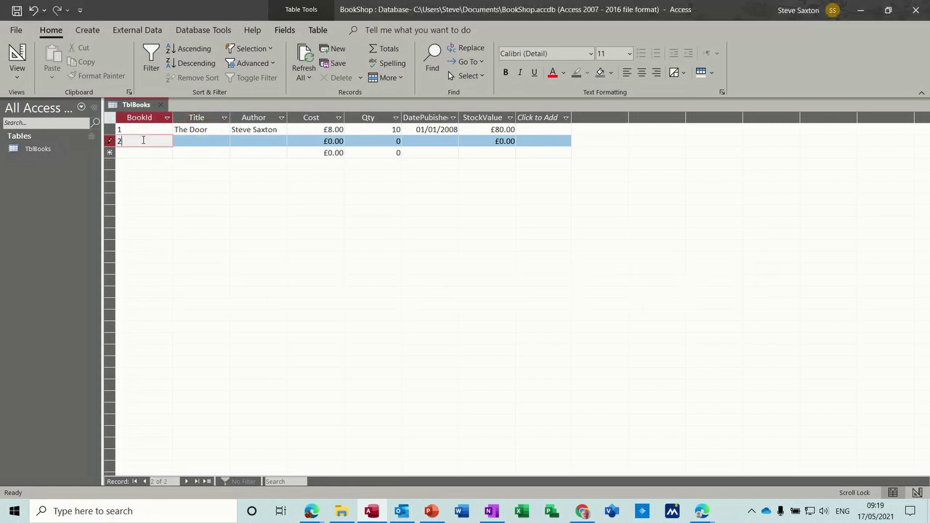
key(Tab)
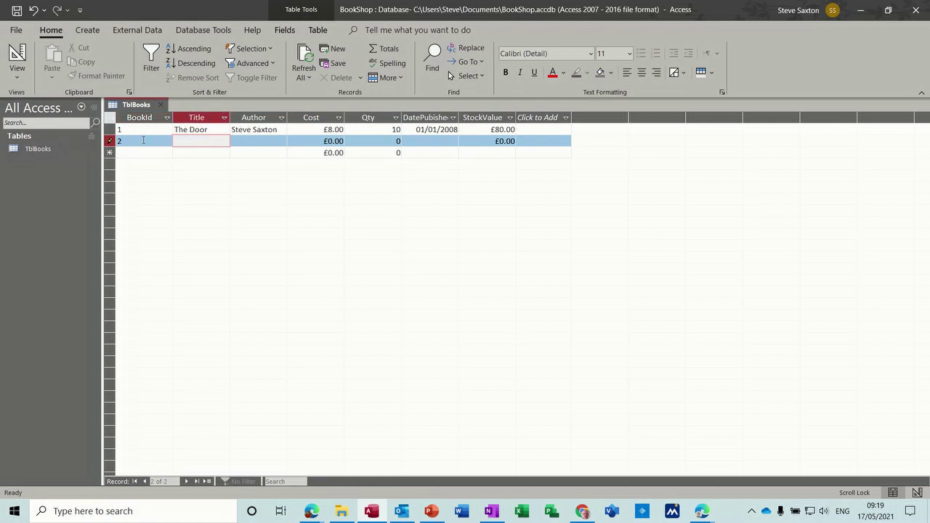
text(The cycle)
key(Tab)
text(St)
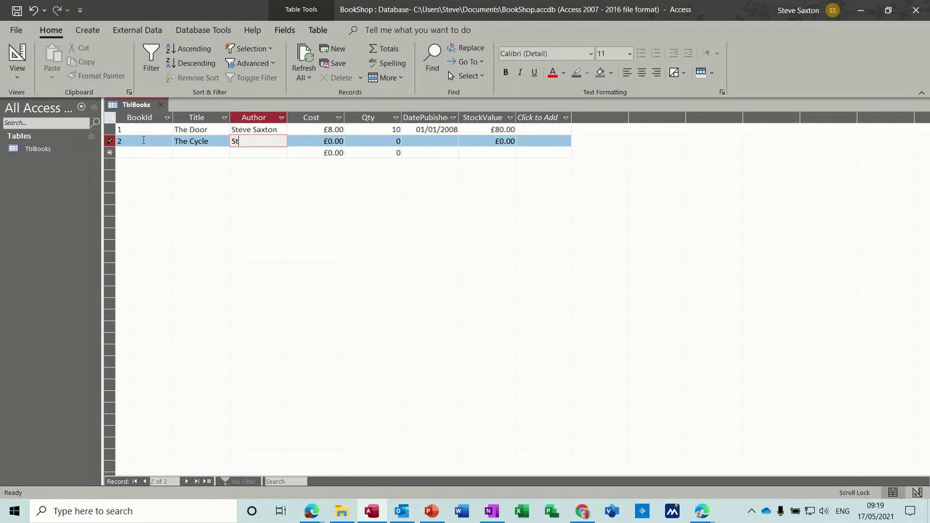
text(eve Saxton)
key(Tab)
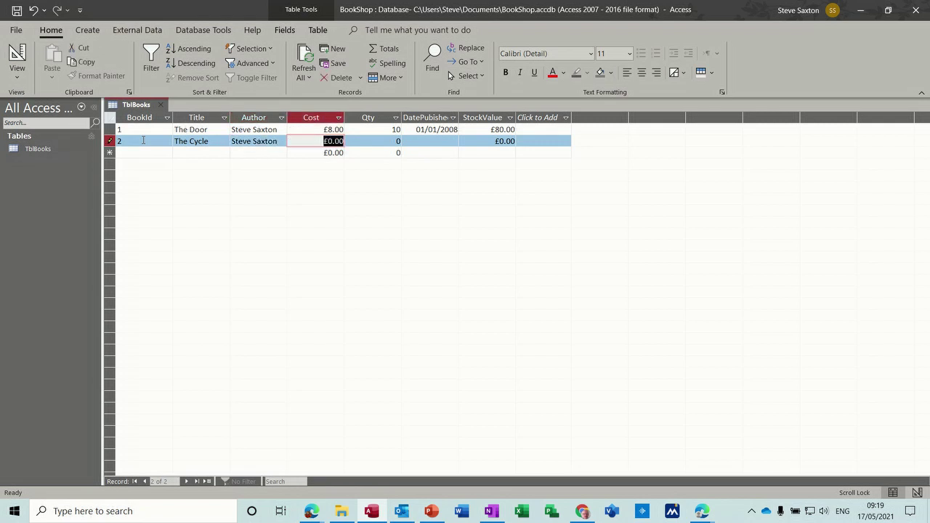
text(10)
key(Tab)
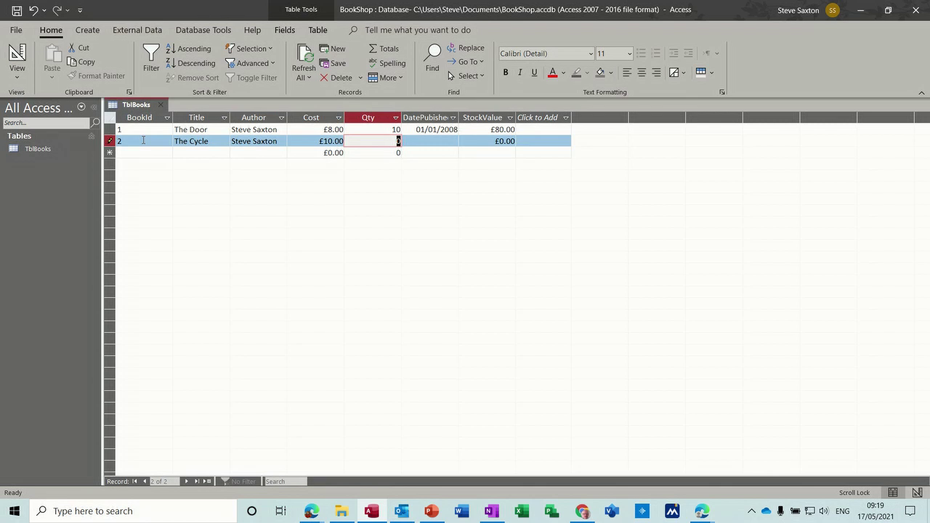
text(5)
key(Tab)
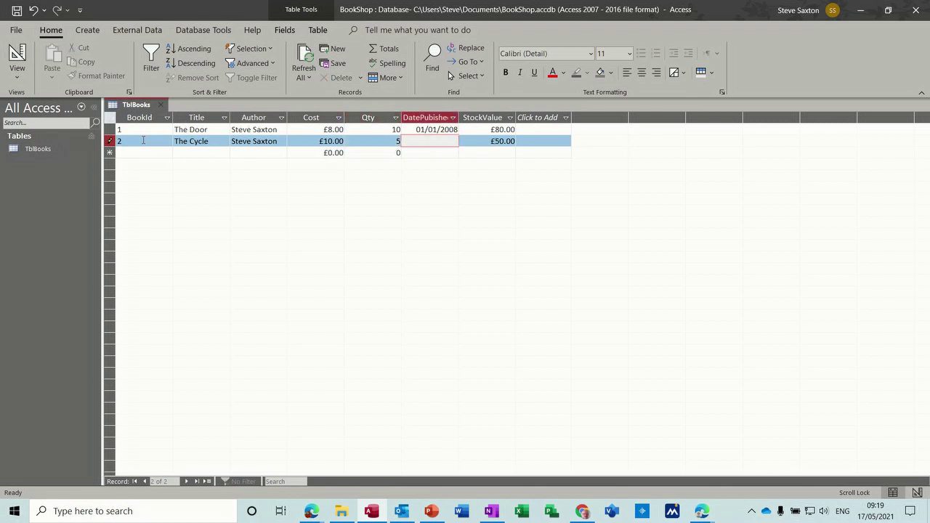
text(21/08/2021)
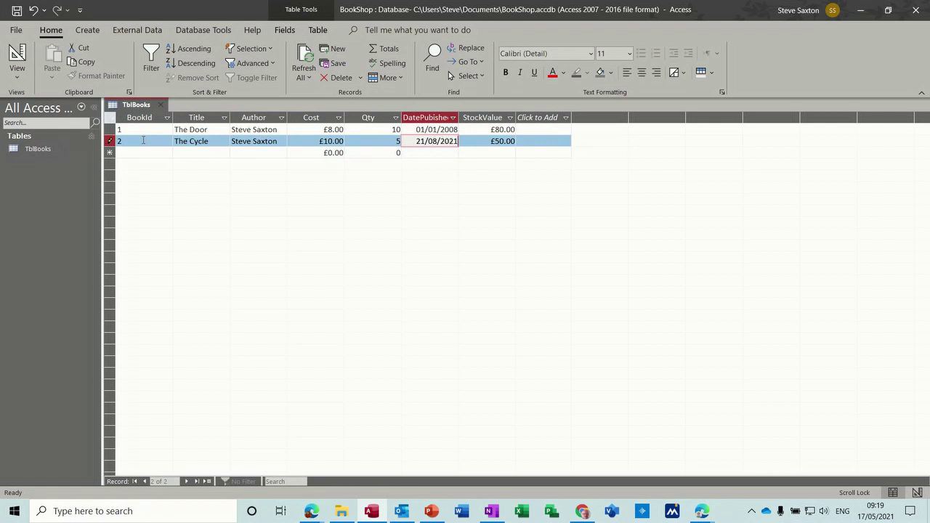
key(Tab)
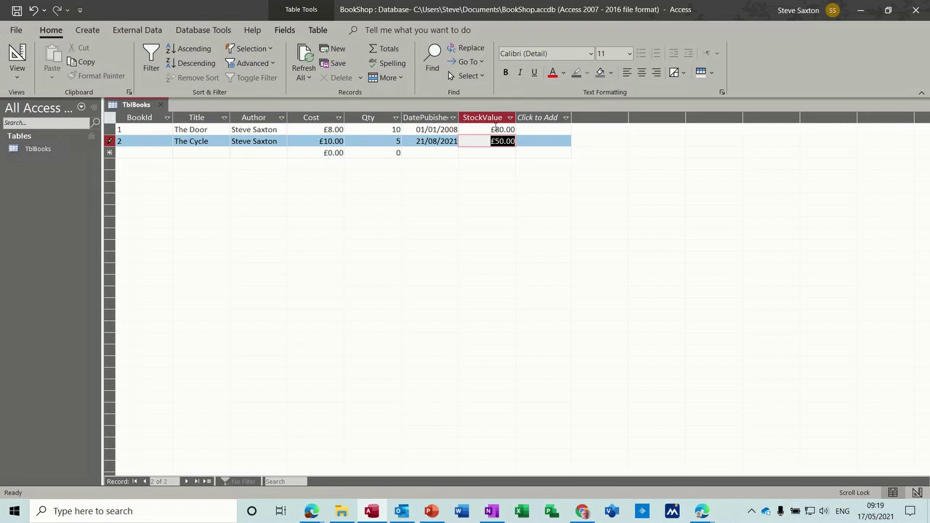
click(469, 153)
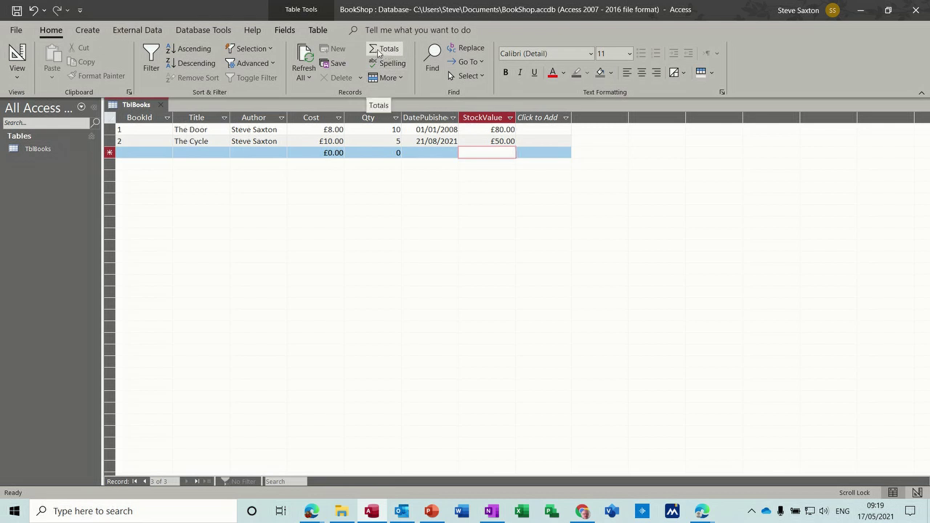
Add a Totals row summing Qty (15) and StockValue (£130.00), then close TblBooks
click(390, 51)
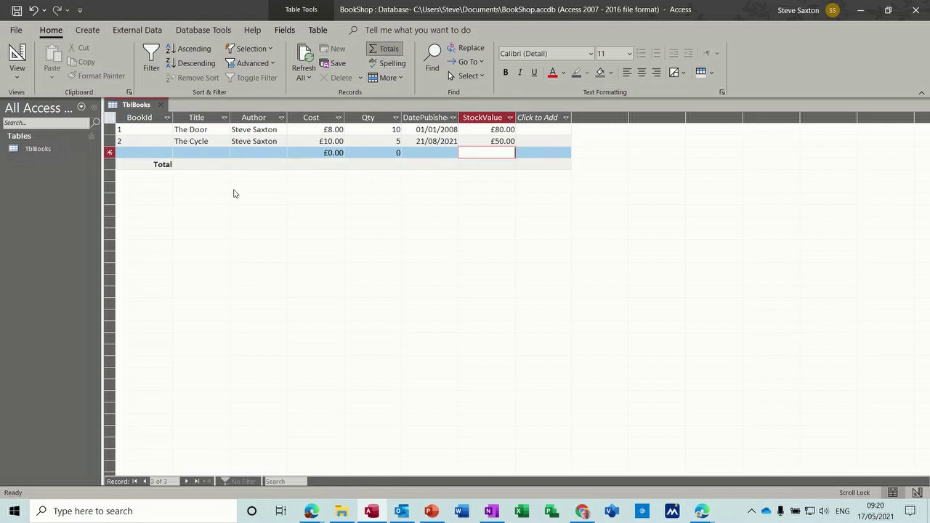
click(356, 165)
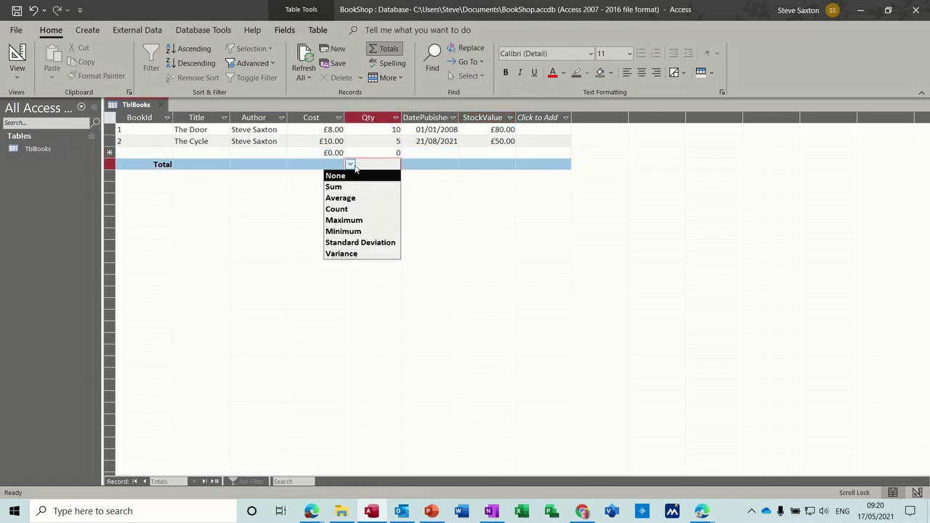
click(353, 188)
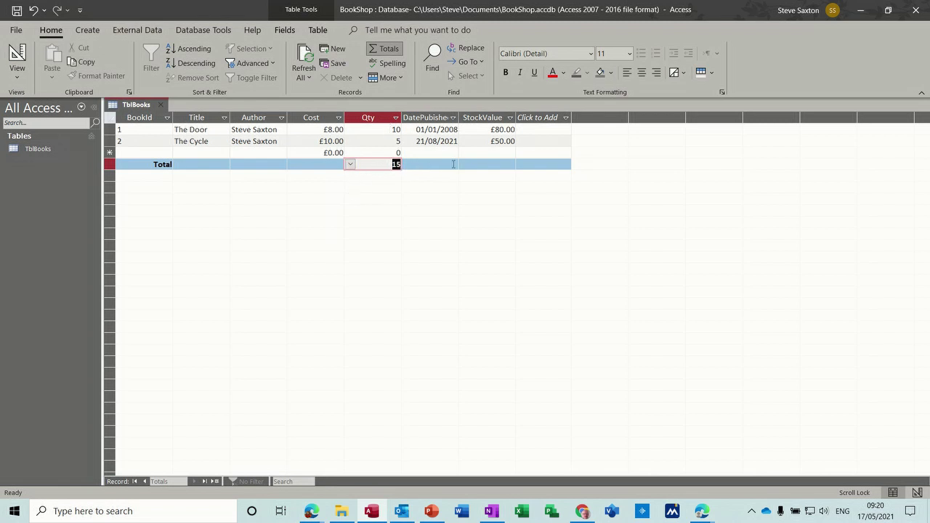
click(483, 164)
click(465, 164)
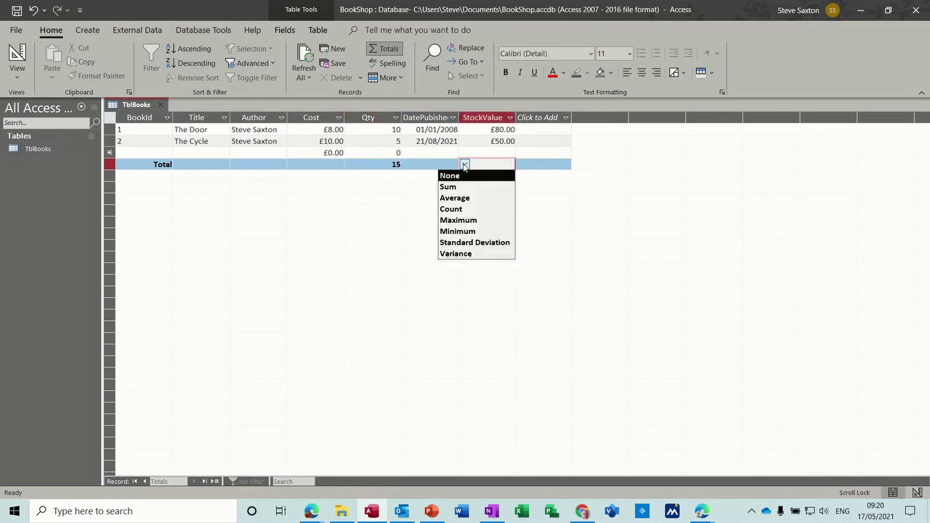
click(458, 187)
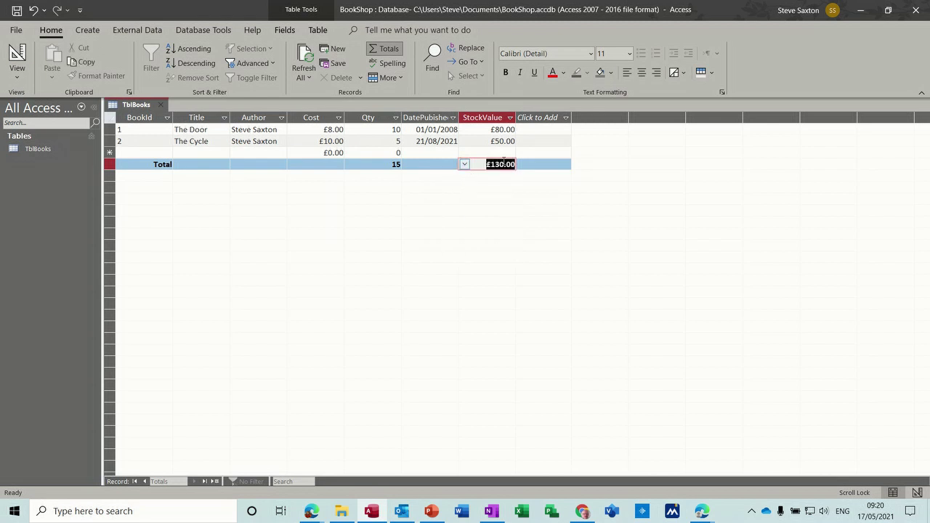
click(538, 165)
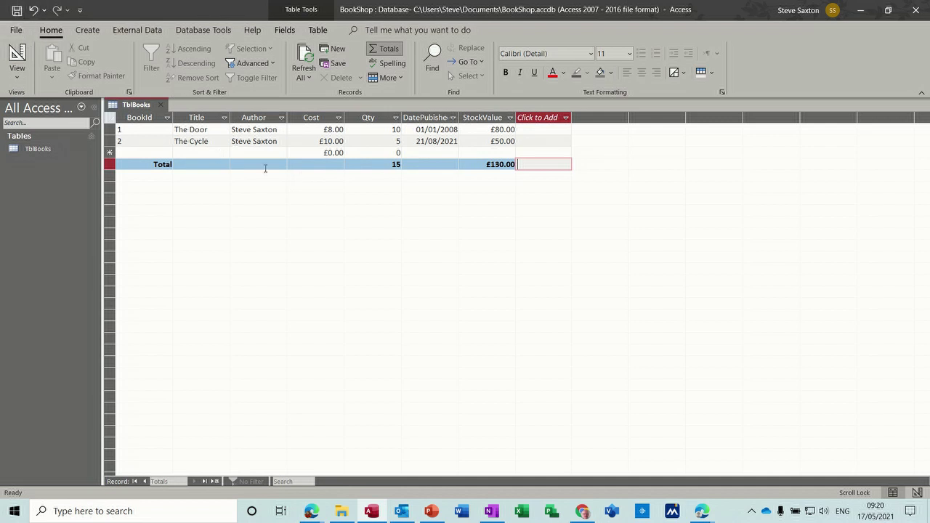
click(160, 106)
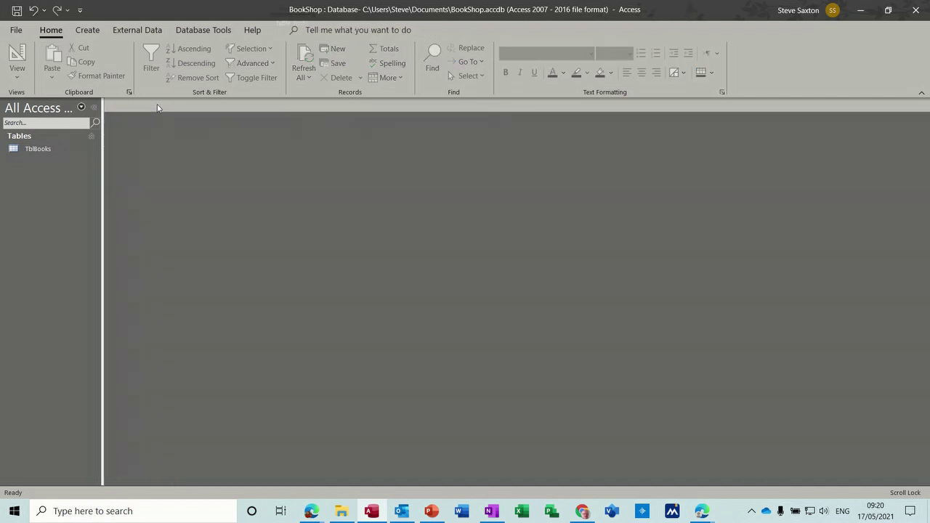
Reopen TblBooks in Design View from the Navigation Pane, then switch to Datasheet view
click(50, 149)
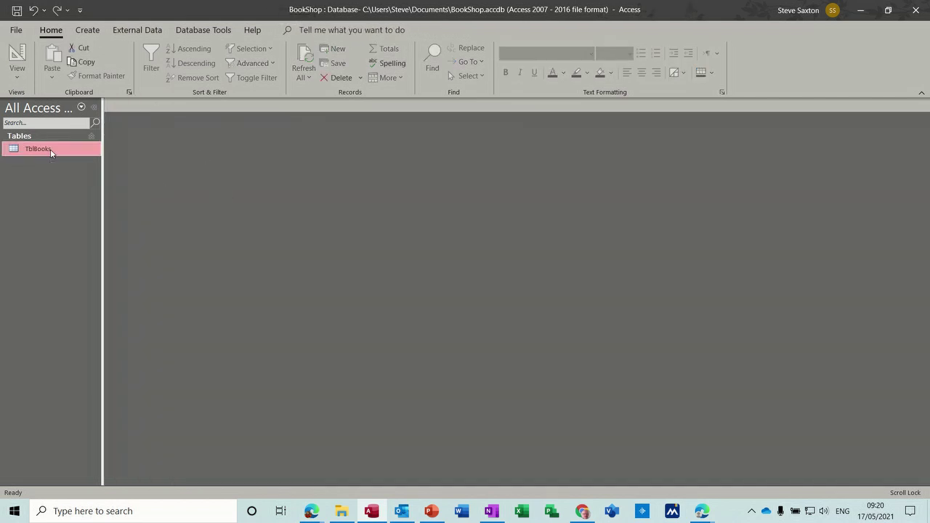
right_click(50, 149)
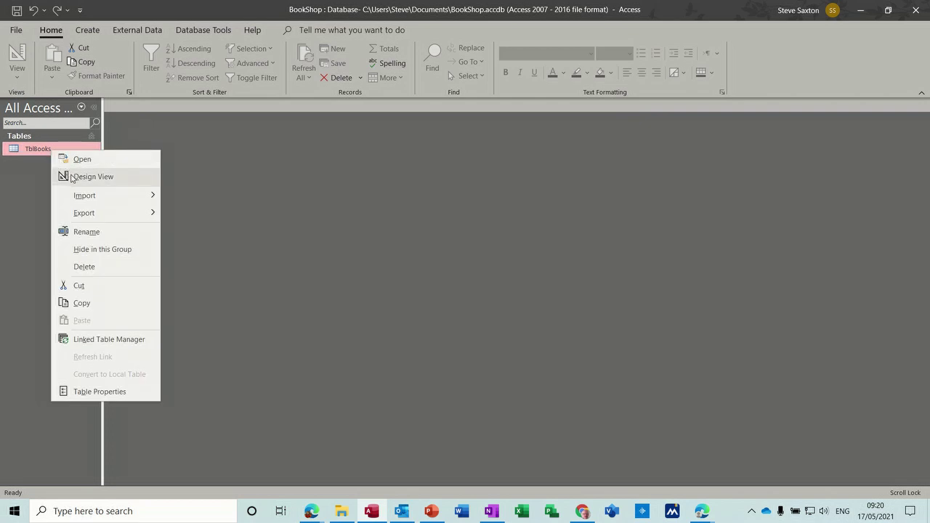
click(71, 175)
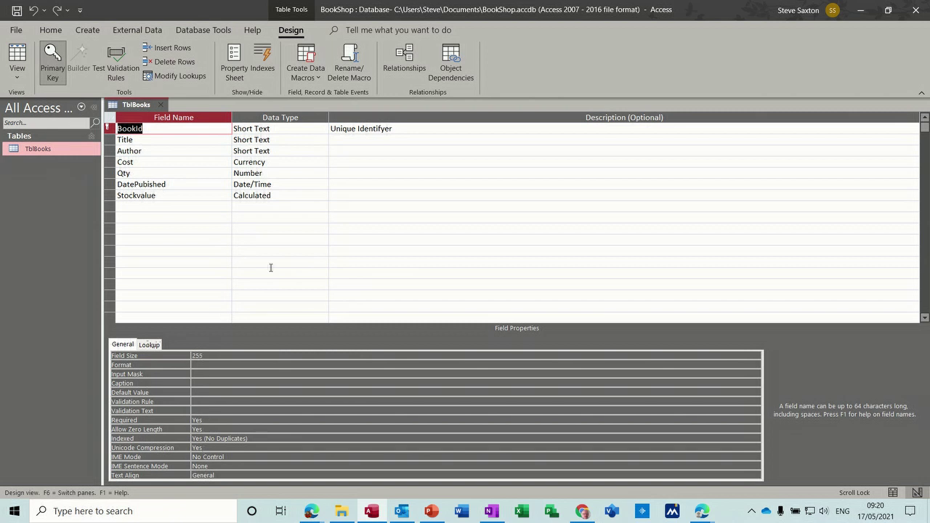
click(17, 58)
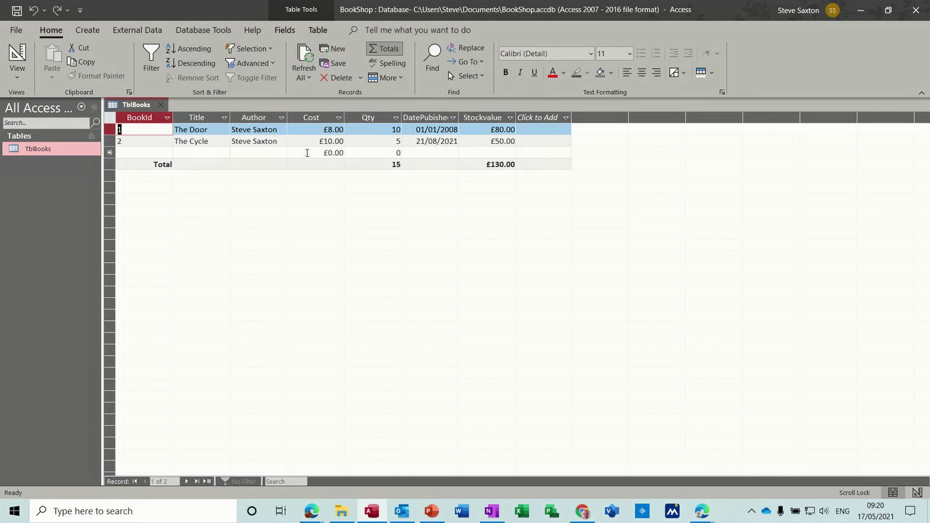